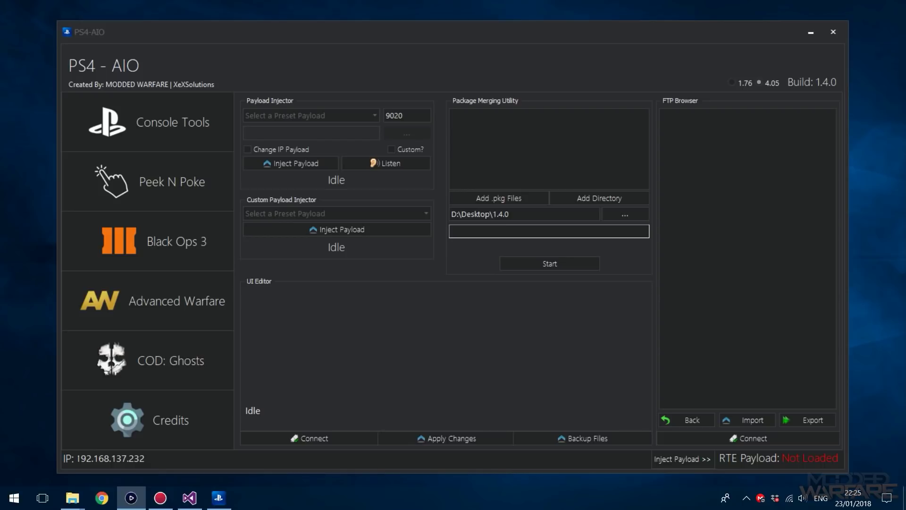
# - Select the 1.76 firmware option instead of 4.05, changing the payload port to 9023
pyautogui.click(742, 84)
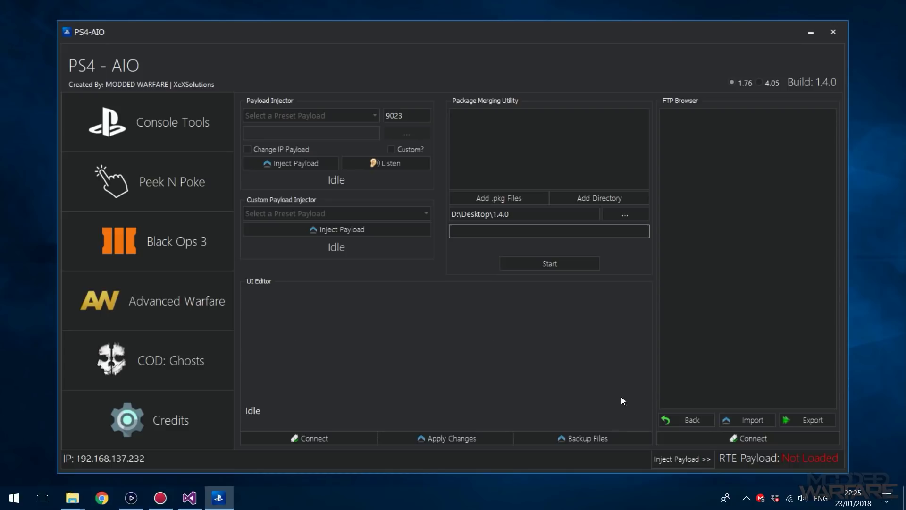
pyautogui.click(196, 190)
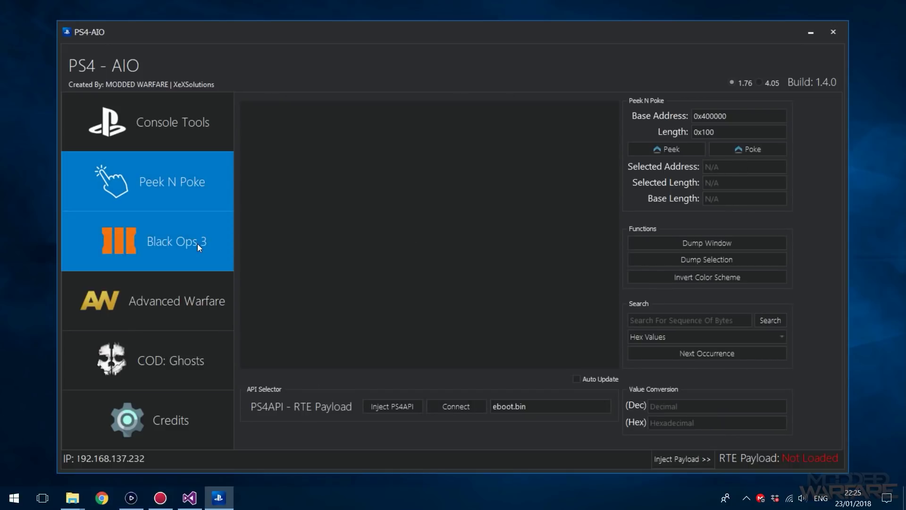
pyautogui.click(184, 299)
pyautogui.click(170, 339)
pyautogui.click(177, 245)
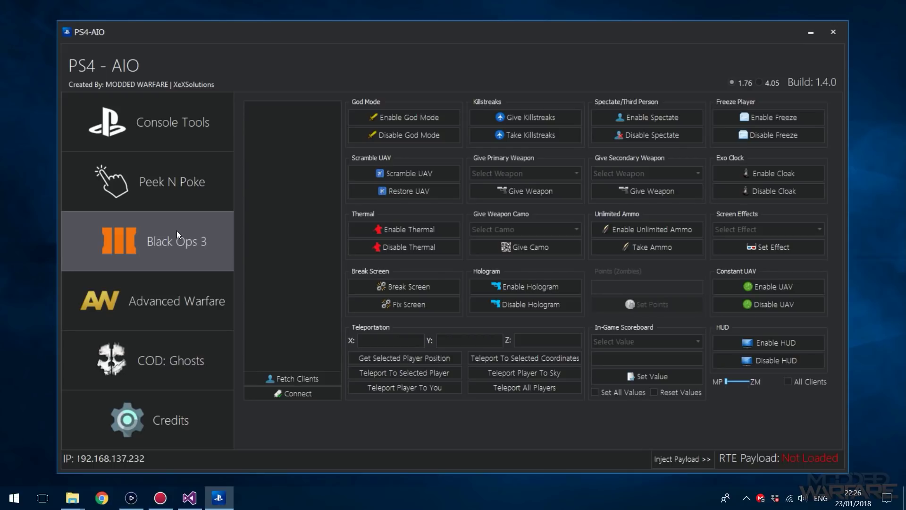
pyautogui.click(165, 126)
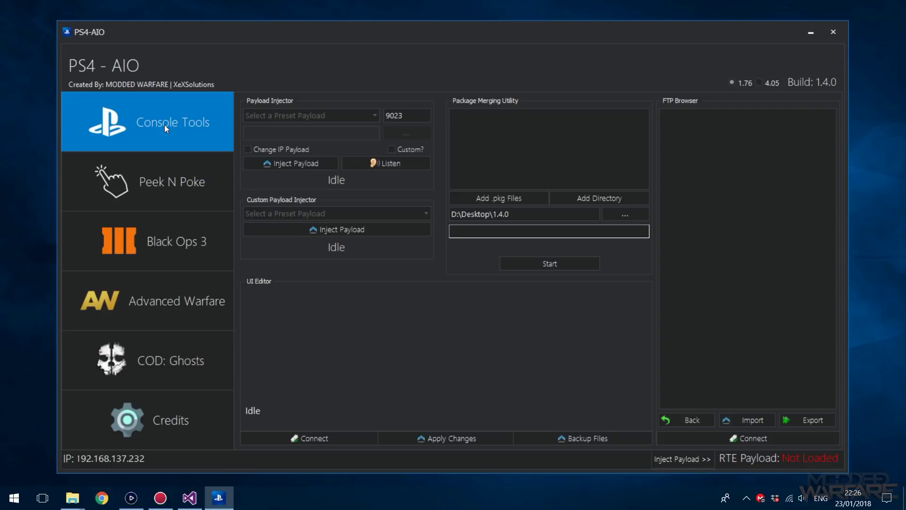
# - Review the custom and 1.76 preset payload lists, then switch firmware to 4.05 and view its presets
pyautogui.click(427, 212)
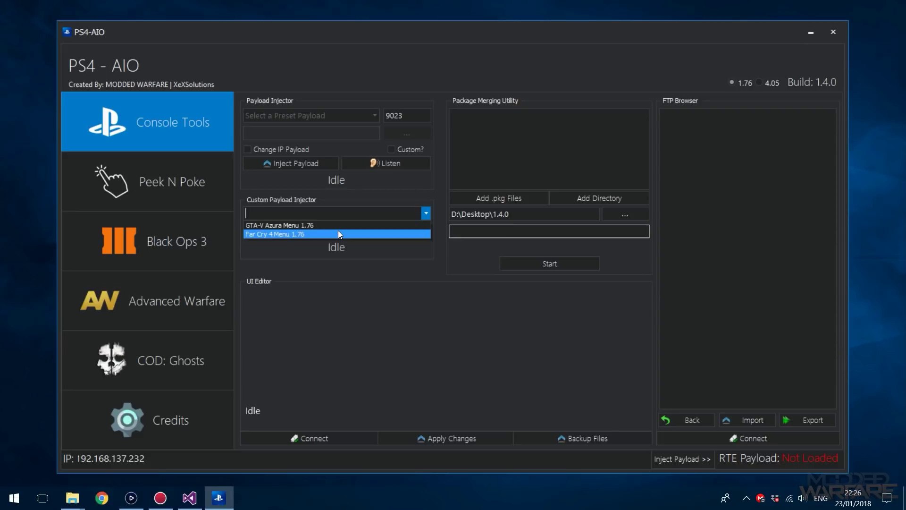
pyautogui.click(607, 39)
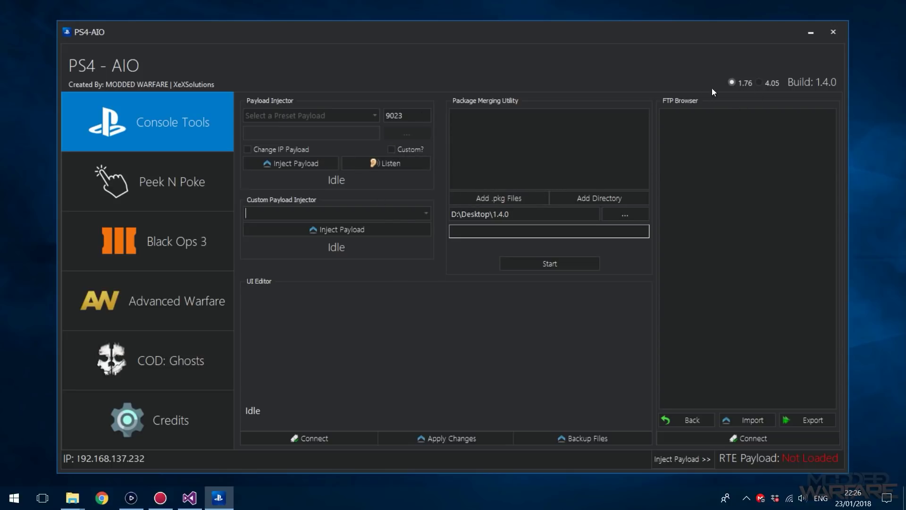
pyautogui.click(374, 114)
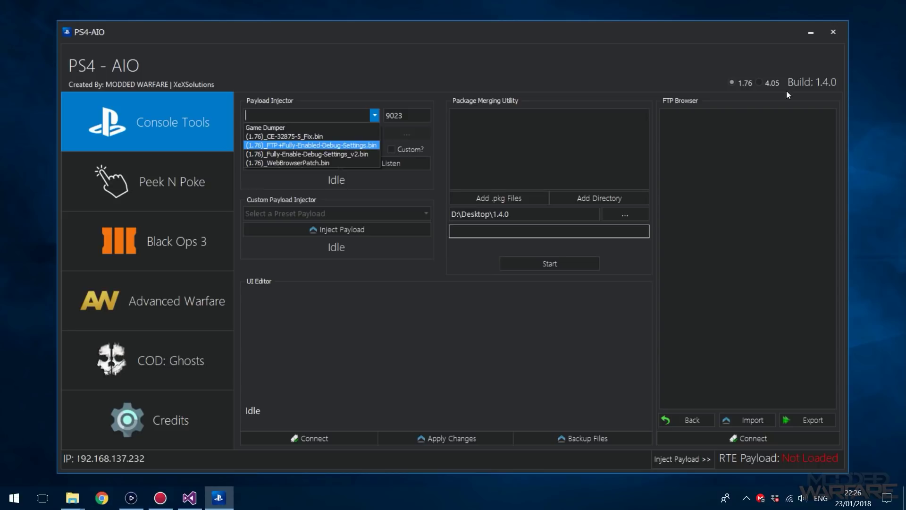
pyautogui.click(759, 82)
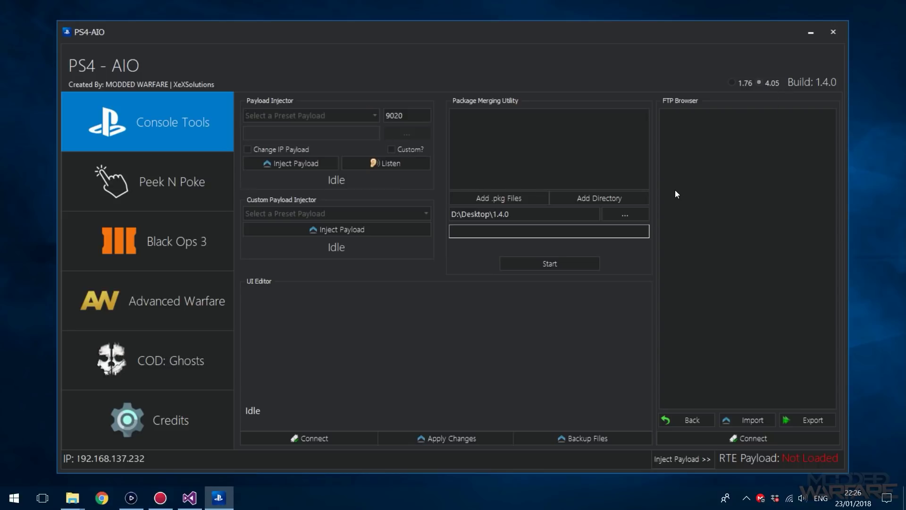
pyautogui.click(377, 117)
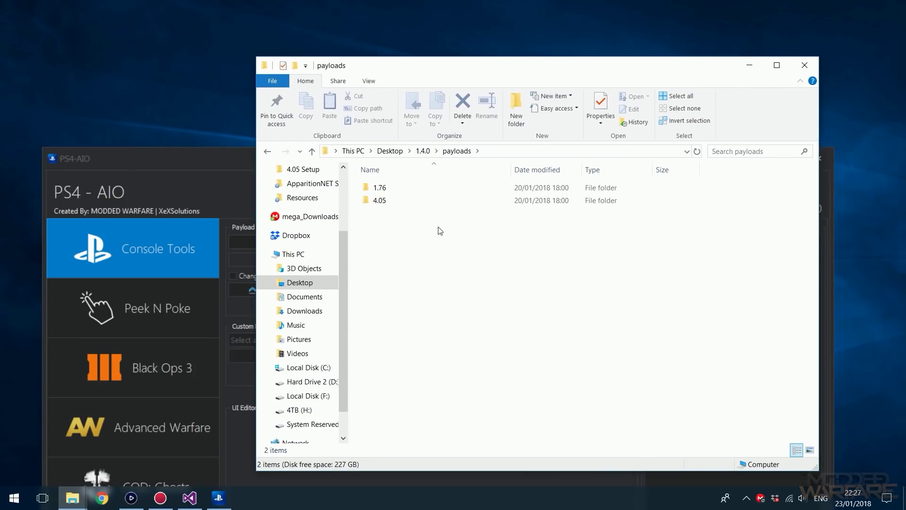
# - Open the 4.05 payloads folder in File Explorer, then minimize Explorer
pyautogui.moveTo(451, 276); pyautogui.dragTo(477, 199)
pyautogui.click(426, 227)
pyautogui.doubleClick(381, 200)
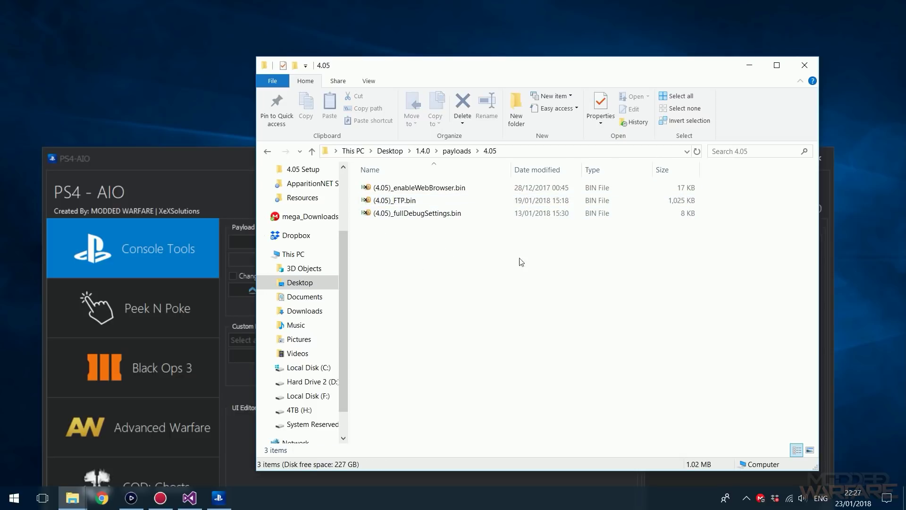
pyautogui.click(749, 65)
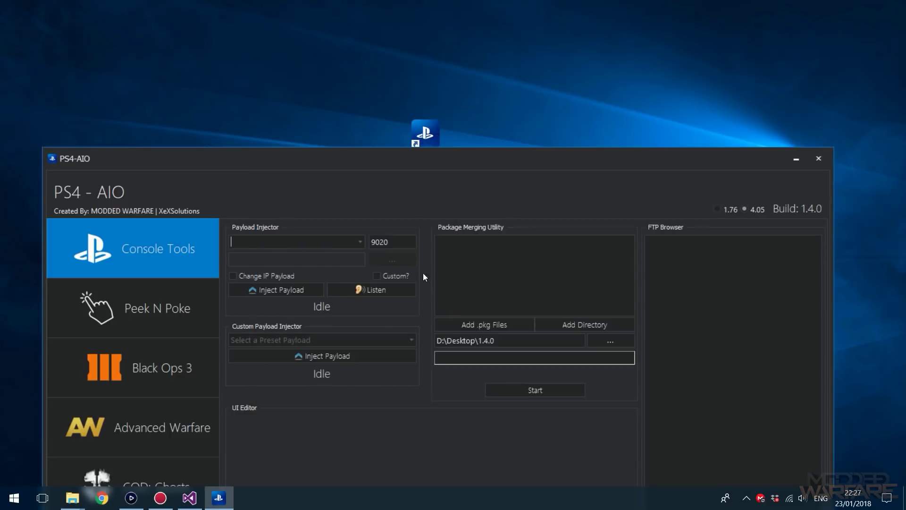
# - Toggle the Custom? payload option on and off, leaving it off, and show the 4.05 preset payloads
pyautogui.click(359, 242)
pyautogui.moveTo(596, 152); pyautogui.dragTo(607, 33)
pyautogui.click(419, 154)
pyautogui.click(419, 154)
pyautogui.click(323, 145)
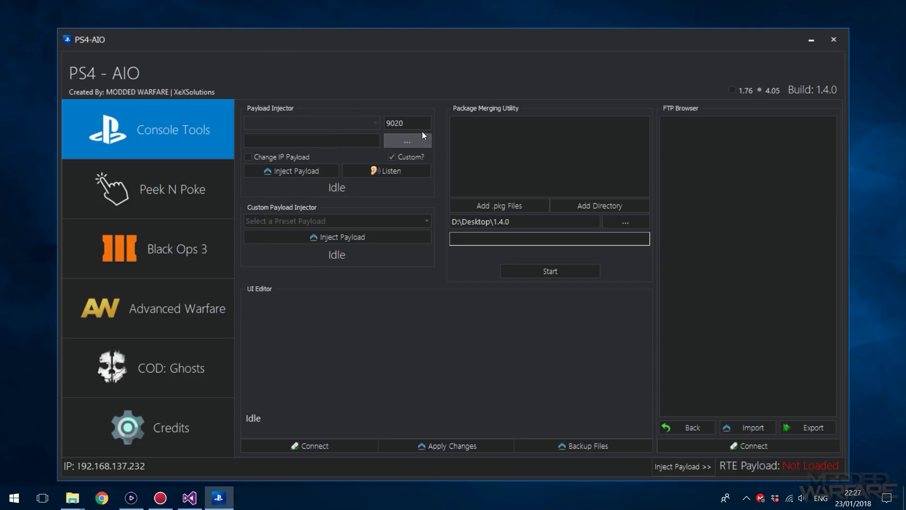
pyautogui.click(419, 156)
pyautogui.click(417, 155)
pyautogui.click(407, 153)
pyautogui.click(375, 122)
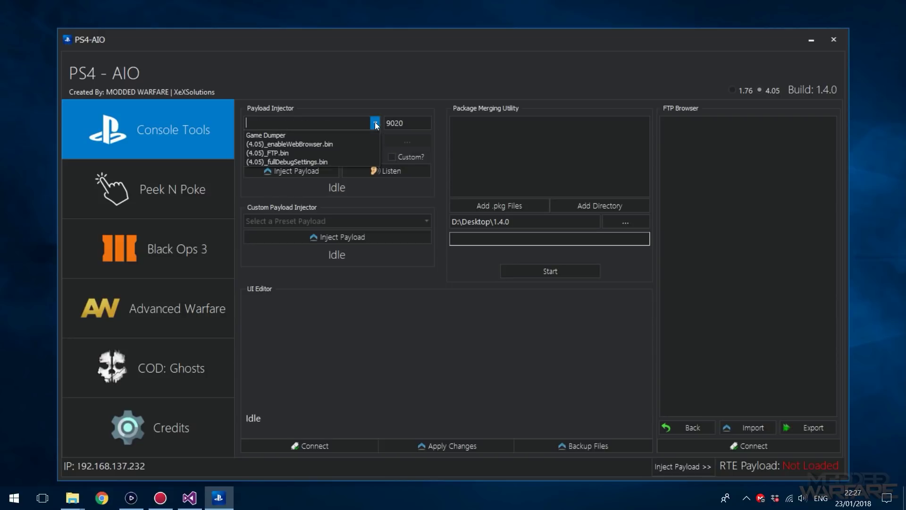
# - Choose the Game Dumper payload for game ID CUSA00025 and inject it
pyautogui.click(301, 135)
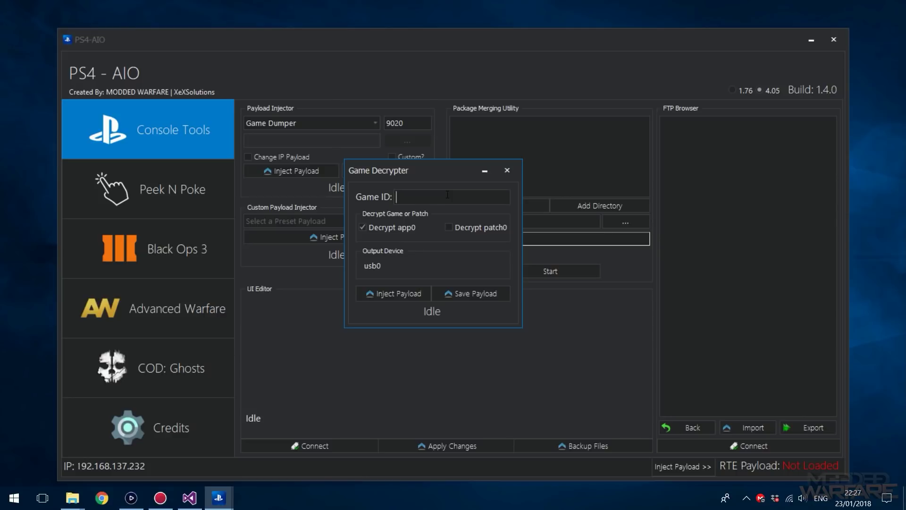
pyautogui.write('CUSA00025')
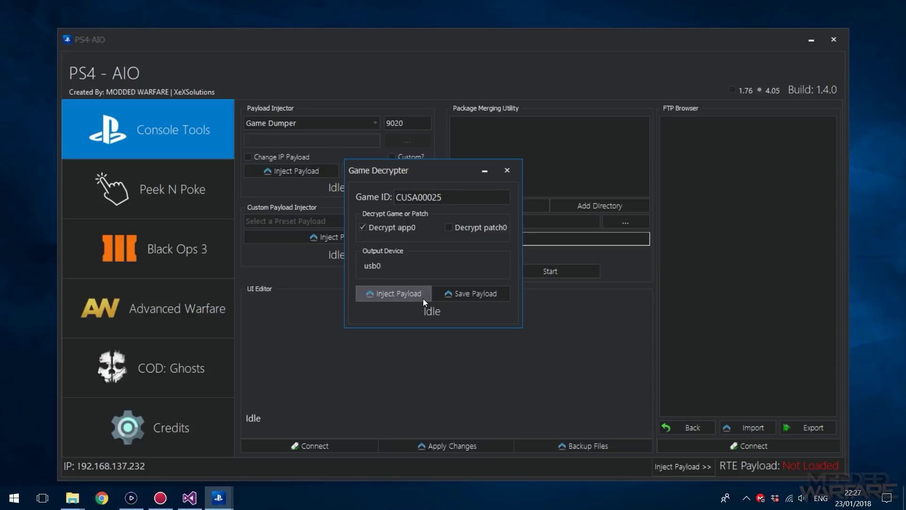
pyautogui.click(421, 294)
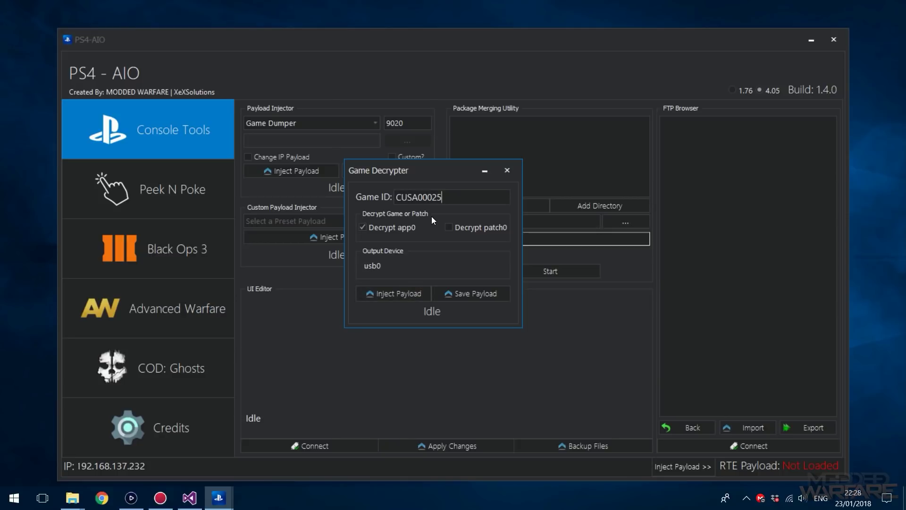
# - In Game Decrypter, switch between patch0 and app0, then close the window
pyautogui.click(480, 231)
pyautogui.click(410, 230)
pyautogui.moveTo(431, 170); pyautogui.dragTo(434, 177)
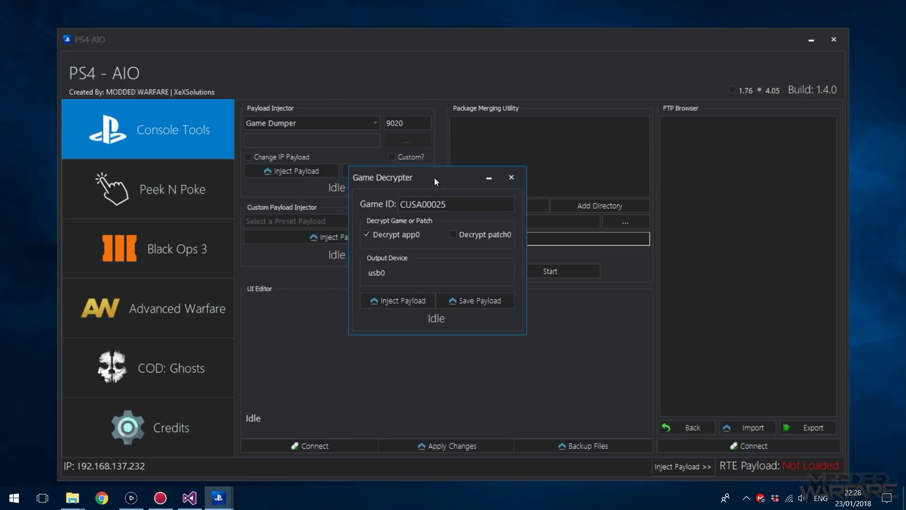
pyautogui.click(509, 177)
pyautogui.scroll(-1, 329, 124)
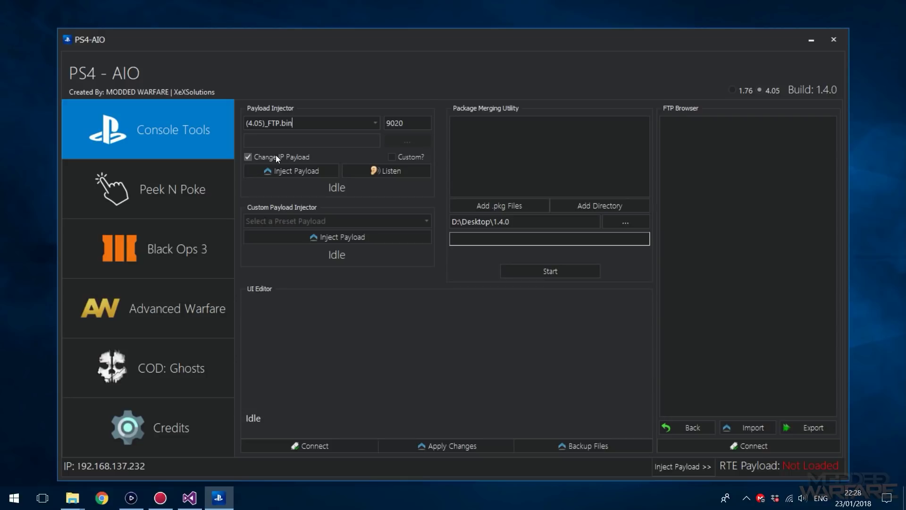
# - Inject the (4.05)_FTP.bin payload, then open mnt and return to root in the FTP Browser
pyautogui.moveTo(146, 466); pyautogui.dragTo(5, 469)
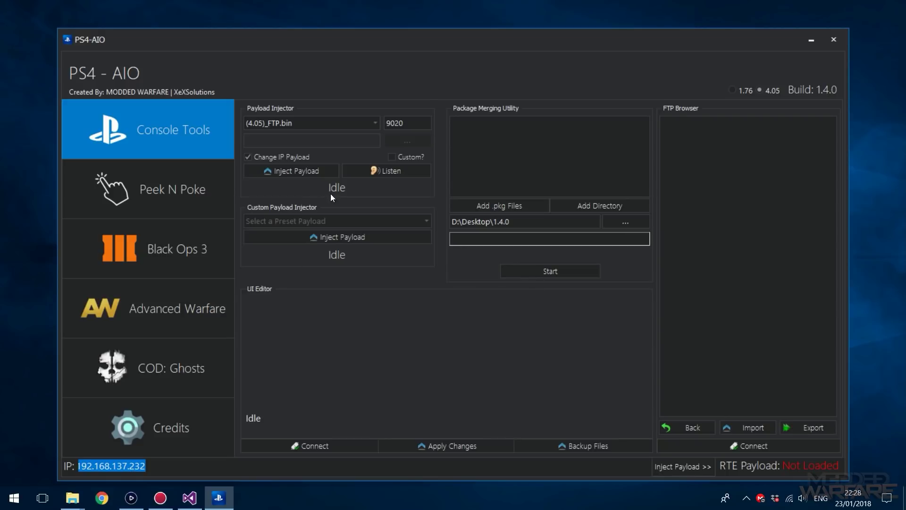
pyautogui.click(281, 175)
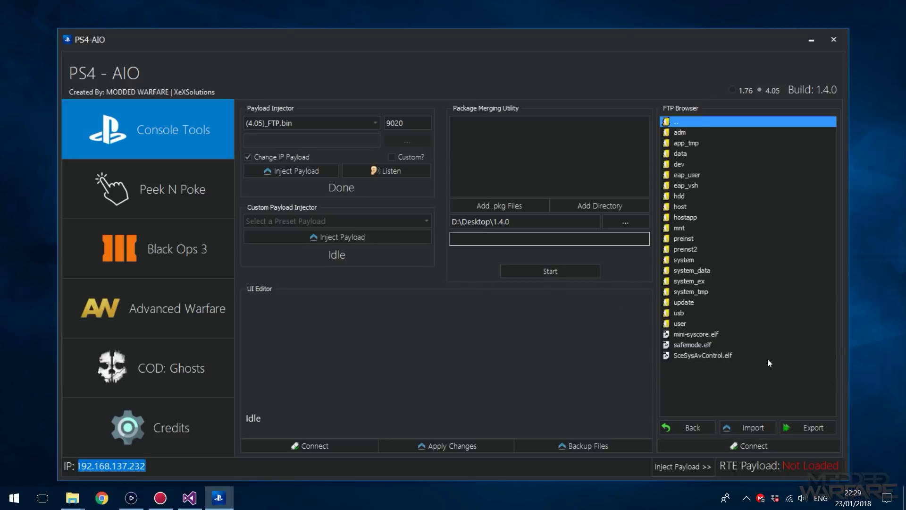
pyautogui.doubleClick(680, 229)
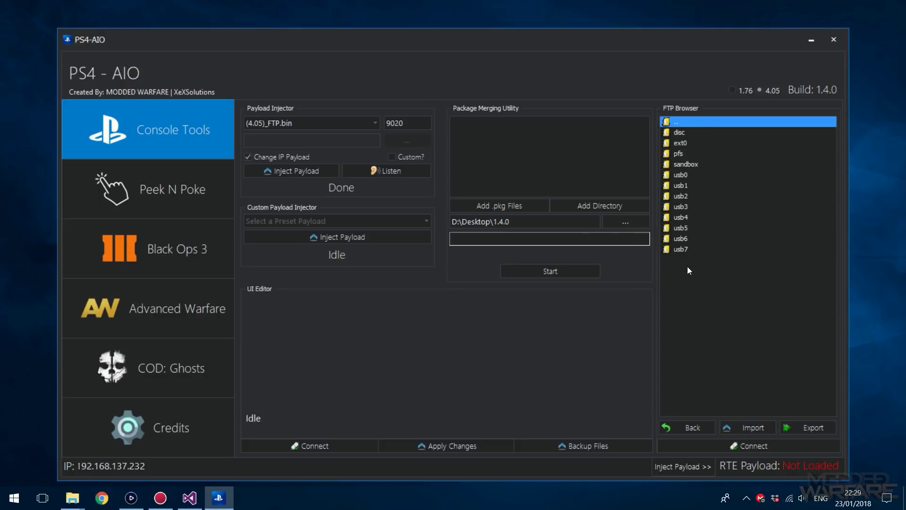
pyautogui.doubleClick(676, 122)
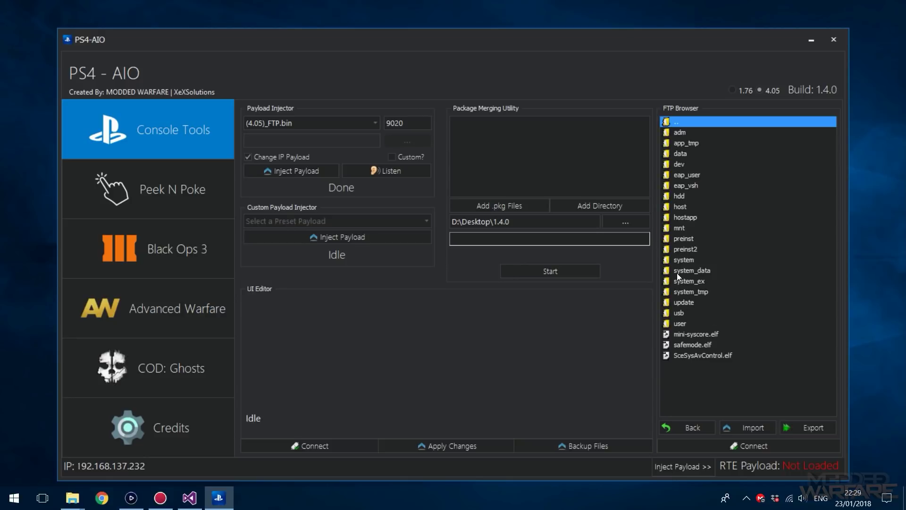
pyautogui.rightClick(684, 298)
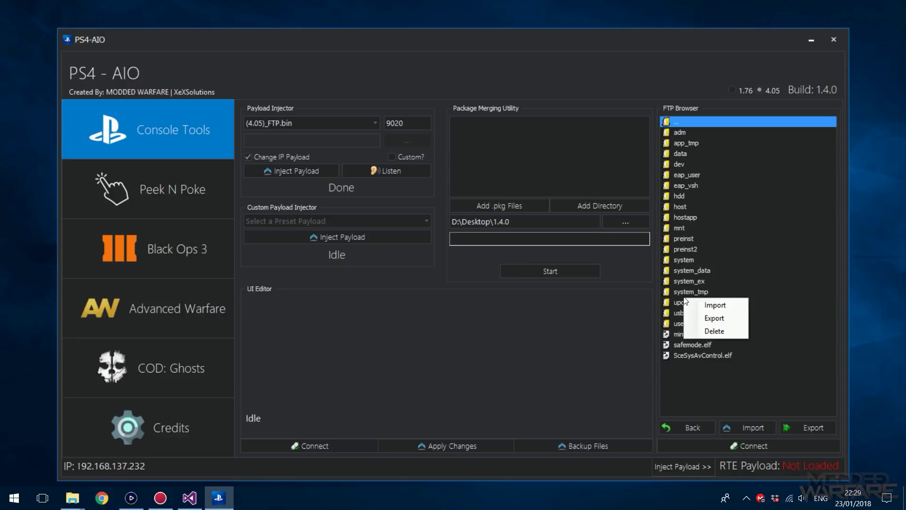
pyautogui.click(697, 44)
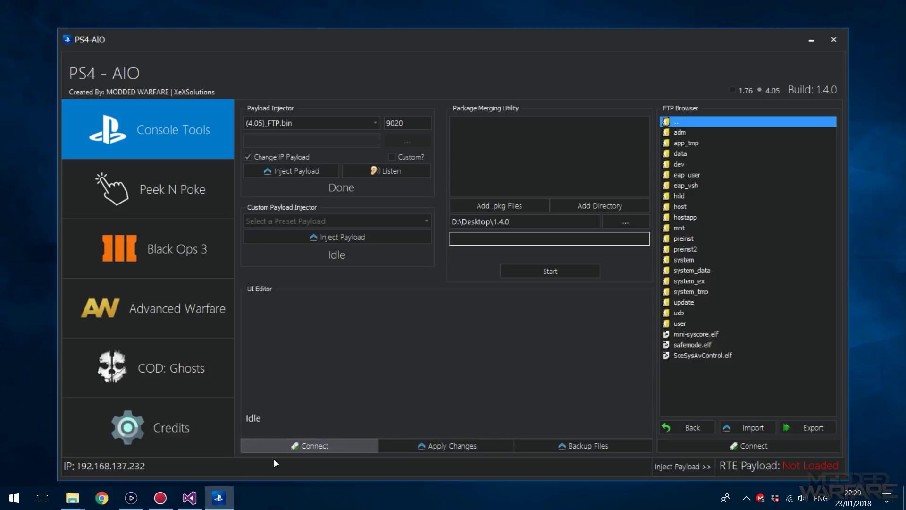
# - Connect the UI Editor to the PS4
pyautogui.click(308, 446)
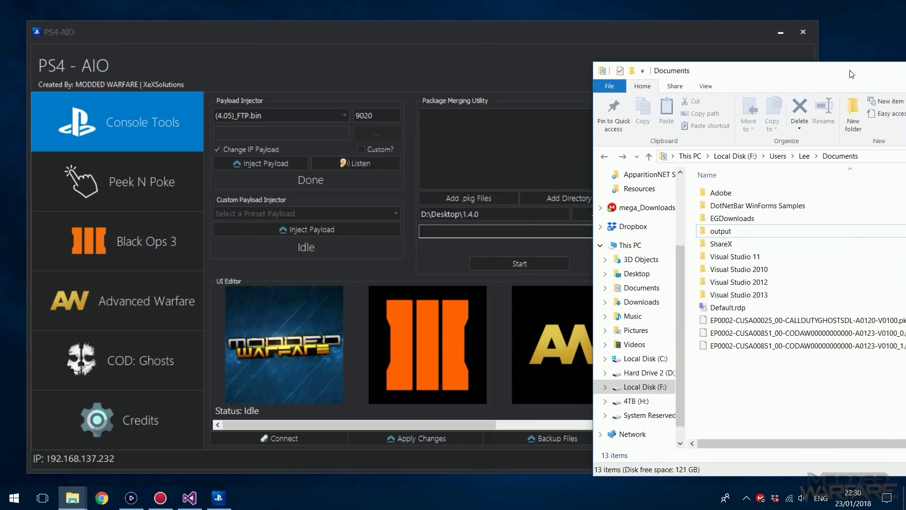
# - Add both CODAW .pkg parts from Documents to the Package Merging Utility list
pyautogui.moveTo(765, 81); pyautogui.dragTo(676, 64)
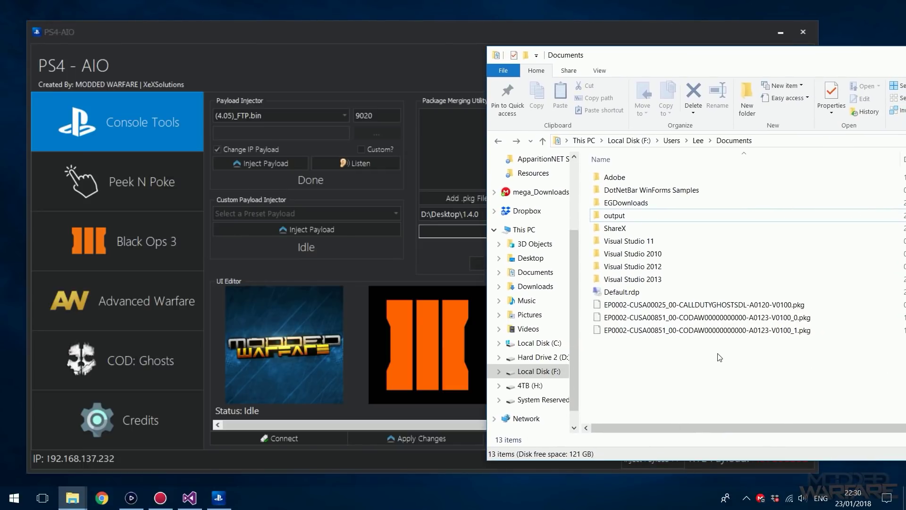
pyautogui.moveTo(703, 374); pyautogui.dragTo(774, 332)
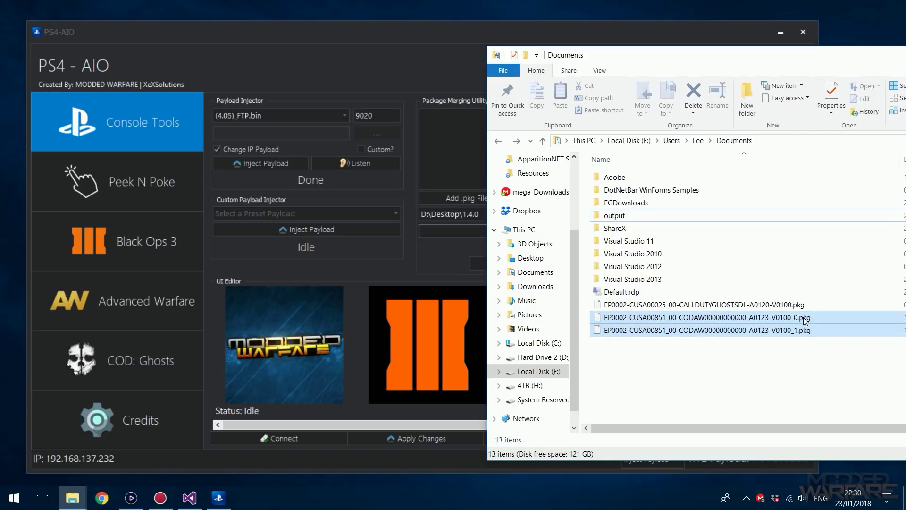
pyautogui.moveTo(708, 55); pyautogui.dragTo(800, 52)
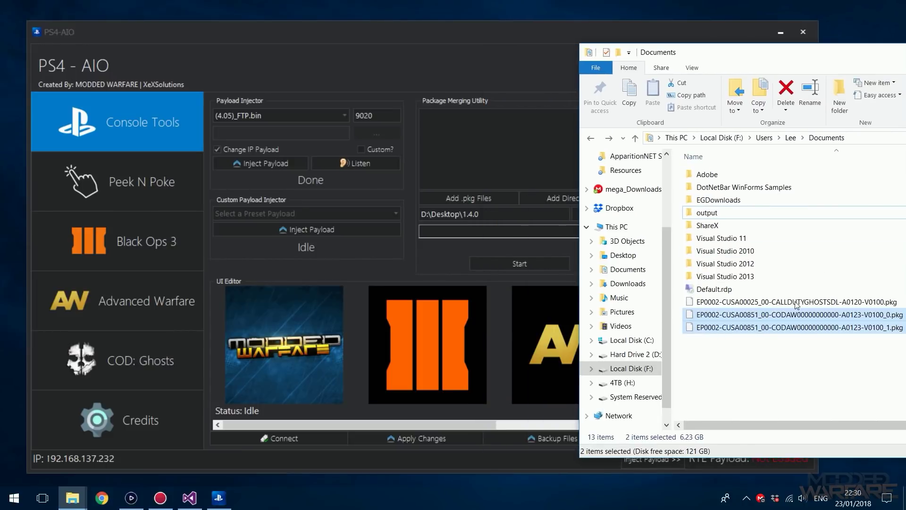
pyautogui.moveTo(755, 325); pyautogui.dragTo(463, 160)
pyautogui.click(463, 157)
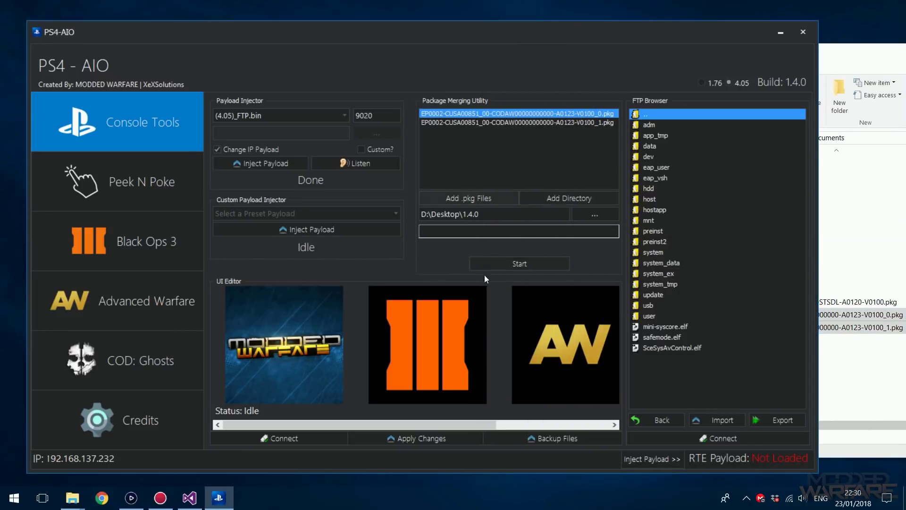
# - Set the merge output location to the Documents output folder path and start merging
pyautogui.hotkey('alt', 'Tab')
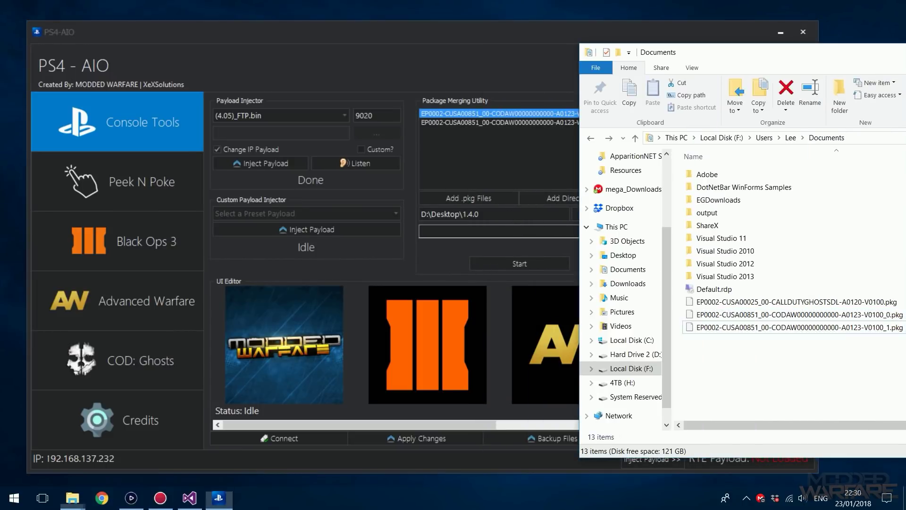
pyautogui.doubleClick(736, 215)
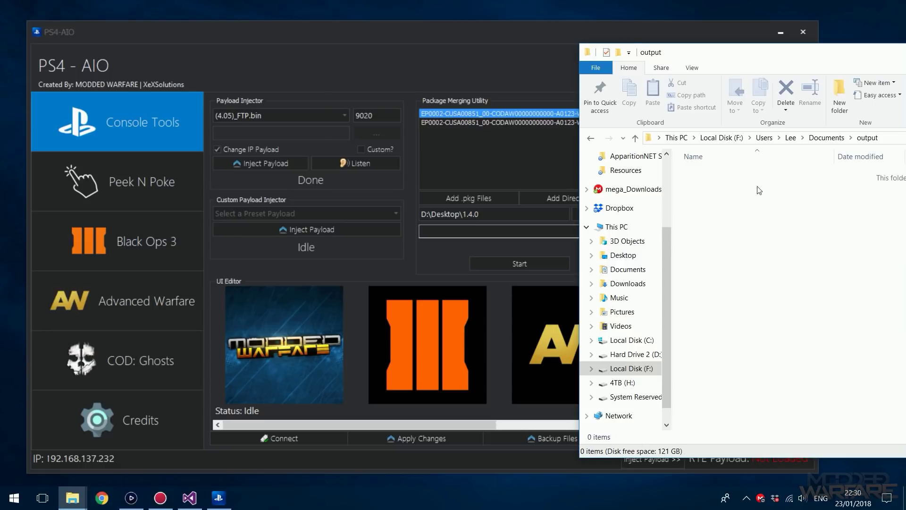
pyautogui.click(895, 137)
pyautogui.hotkey('ctrl', 'c')
pyautogui.click(441, 231)
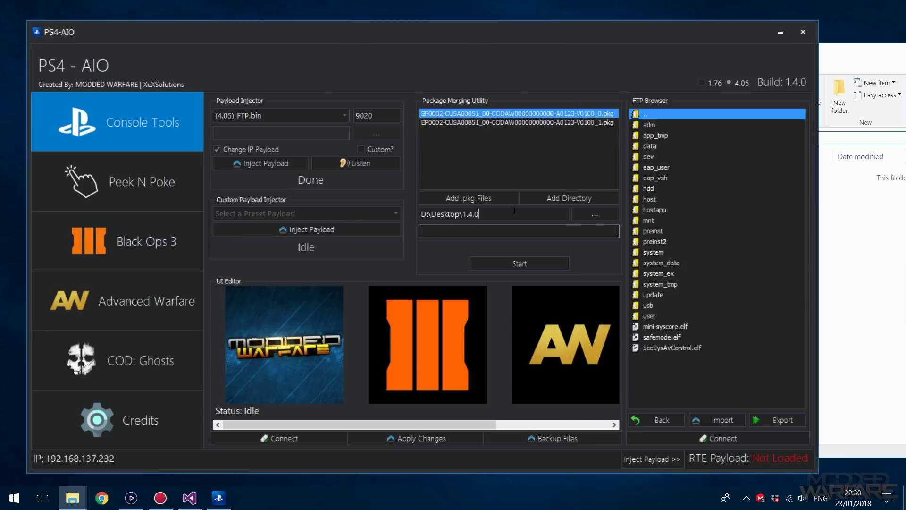
pyautogui.hotkey('ctrl', 'v')
pyautogui.click(519, 264)
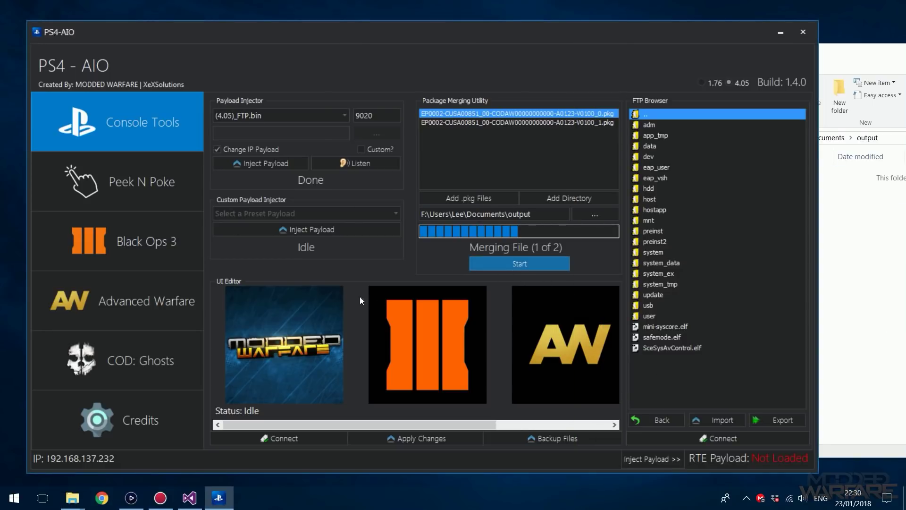
# - Check the merged 6.23 GB package's size in the output folder, then minimize Explorer
pyautogui.click(866, 263)
pyautogui.moveTo(774, 56); pyautogui.dragTo(456, 103)
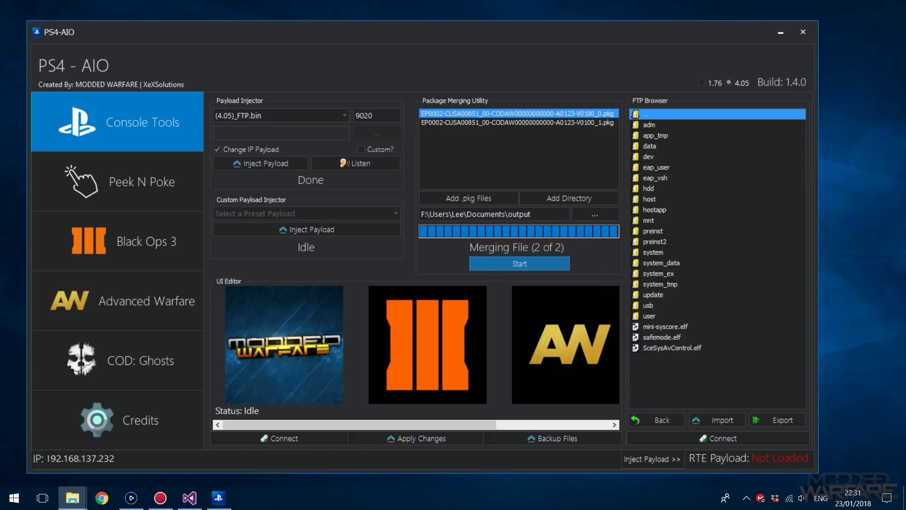
pyautogui.hotkey('alt', 'Up')
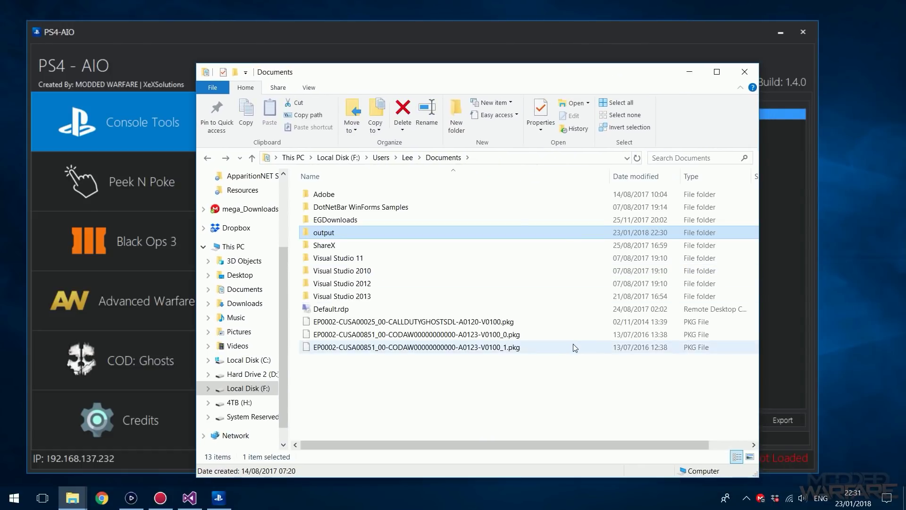
pyautogui.hscroll(2, 519, 401)
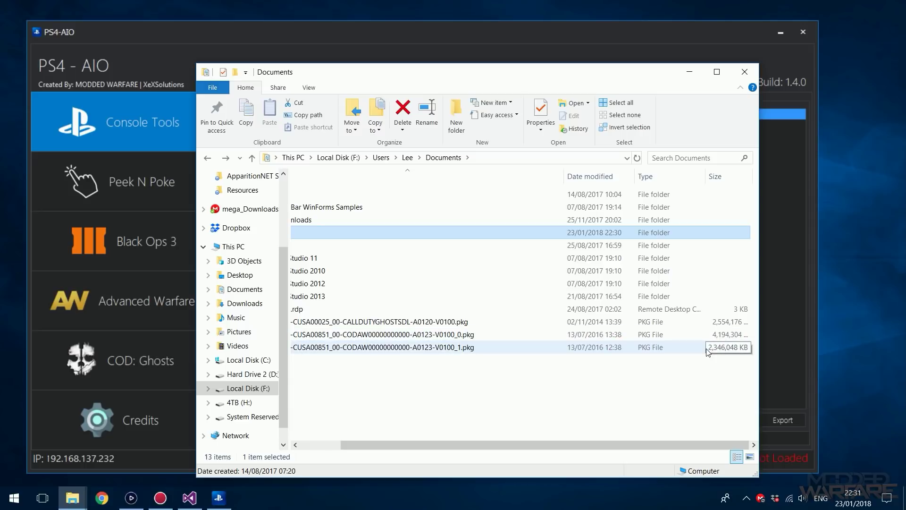
pyautogui.hscroll(-2, 517, 288)
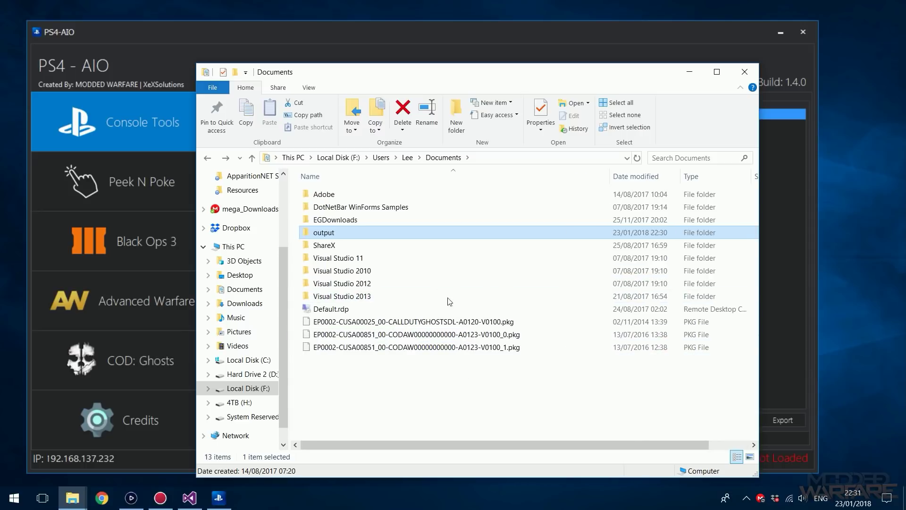
pyautogui.moveTo(544, 74); pyautogui.dragTo(631, 80)
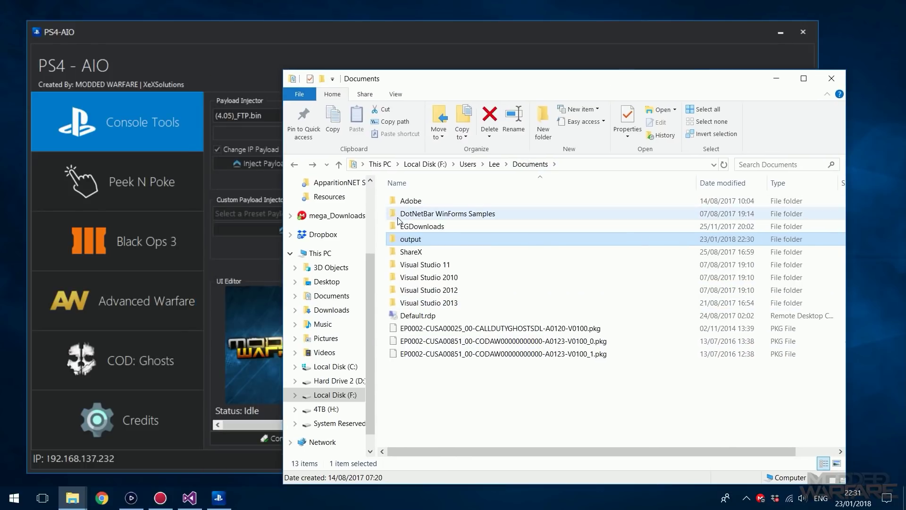
pyautogui.doubleClick(428, 239)
pyautogui.click(682, 203)
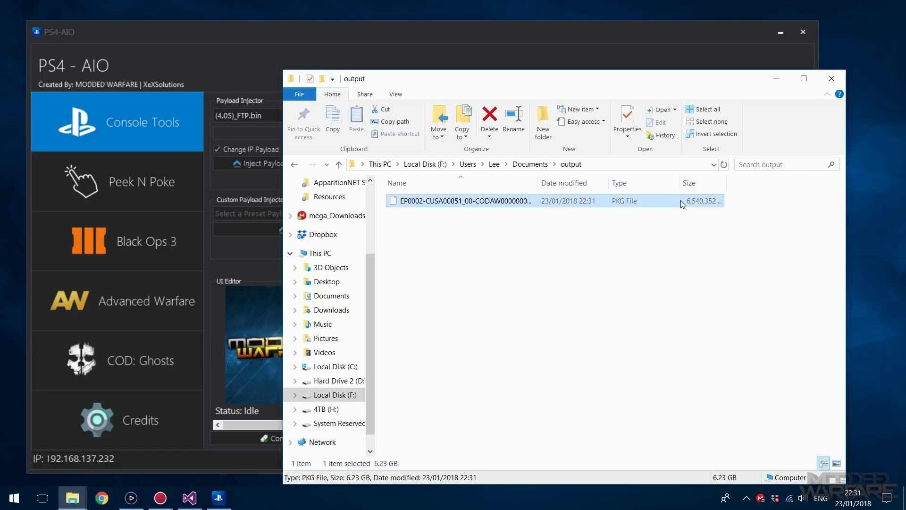
pyautogui.click(776, 79)
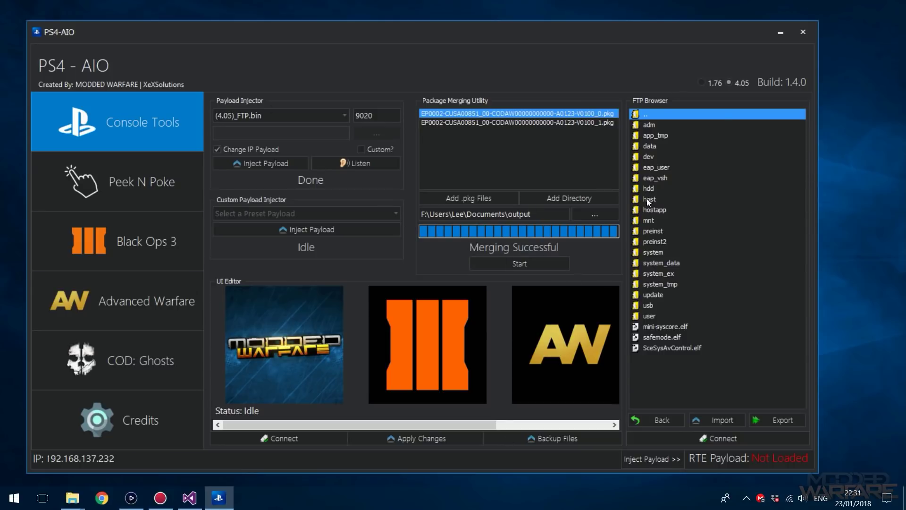
# - On the Peek N Poke page, inject the RTE payload until it shows Loaded
pyautogui.click(142, 203)
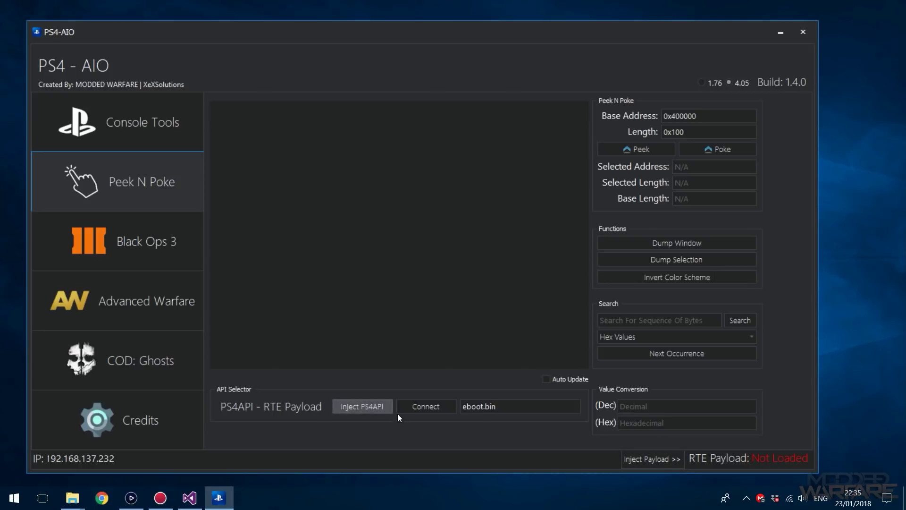
pyautogui.click(648, 461)
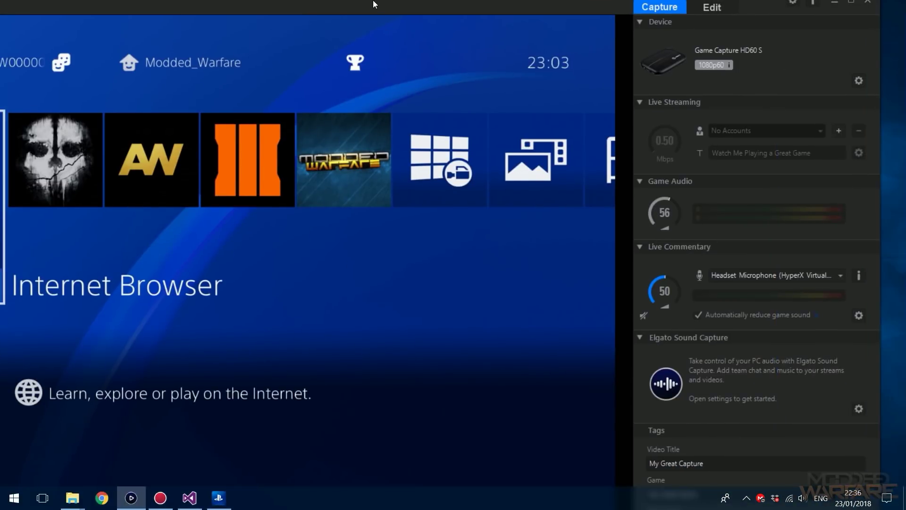
# - Drag the Elgato Game Capture window aside to uncover PS4-AIO
pyautogui.moveTo(373, 5); pyautogui.dragTo(531, 28)
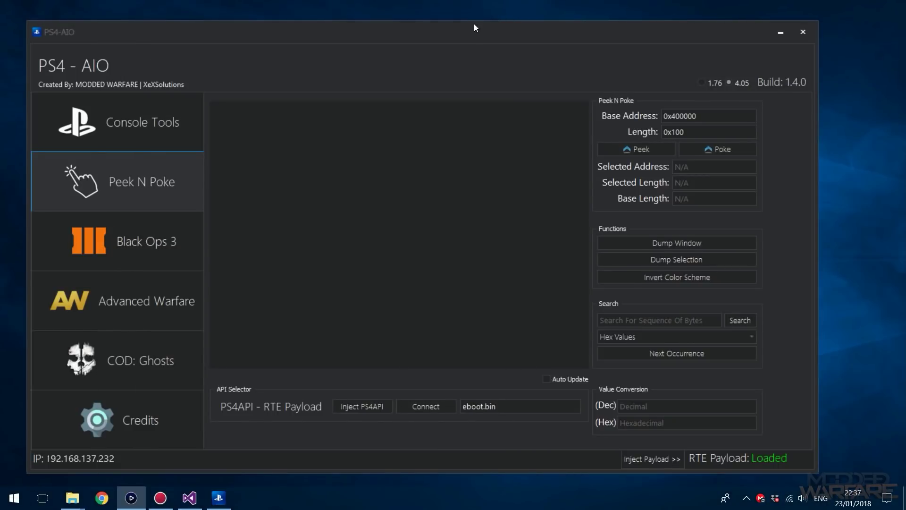
# - Connect to the eboot.bin process and dismiss the Connected Successfully message
pyautogui.moveTo(473, 24); pyautogui.dragTo(478, 19)
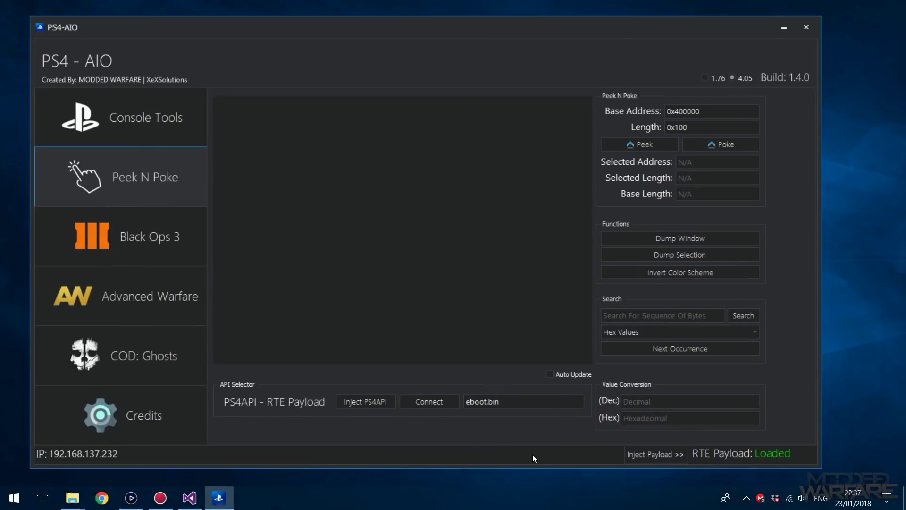
pyautogui.click(437, 401)
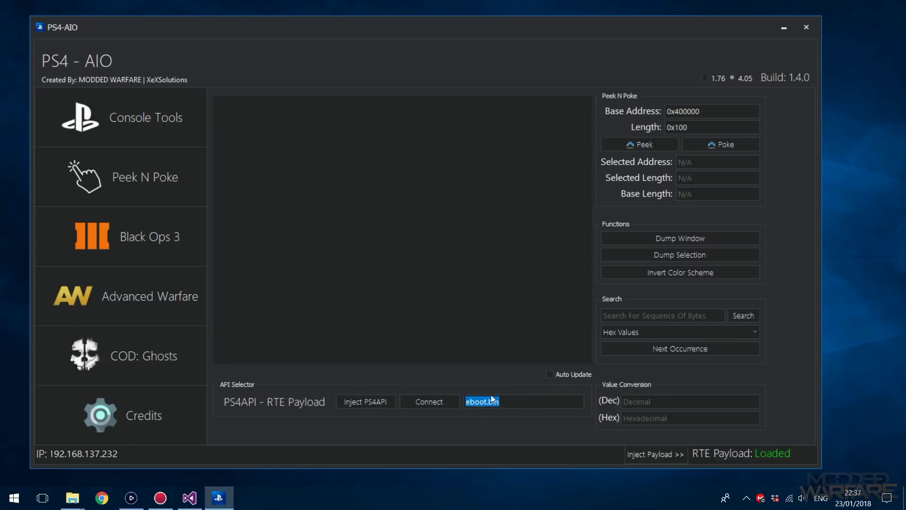
pyautogui.click(520, 404)
pyautogui.click(429, 401)
pyautogui.click(526, 401)
pyautogui.click(445, 407)
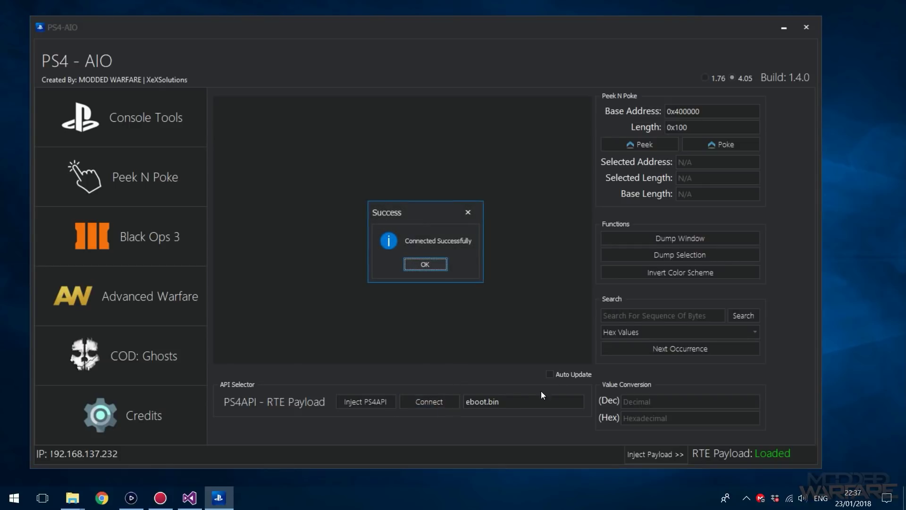
pyautogui.click(425, 264)
# - Read eboot.bin memory from 0x400000 into the hex view, adjusting the read length to 00
pyautogui.click(632, 141)
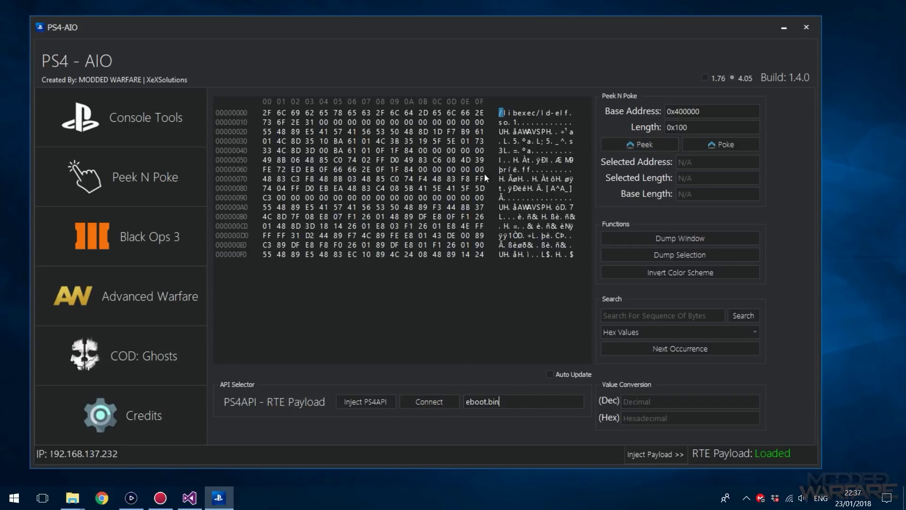
pyautogui.moveTo(501, 115); pyautogui.dragTo(512, 241)
pyautogui.click(511, 244)
pyautogui.moveTo(501, 113); pyautogui.dragTo(573, 113)
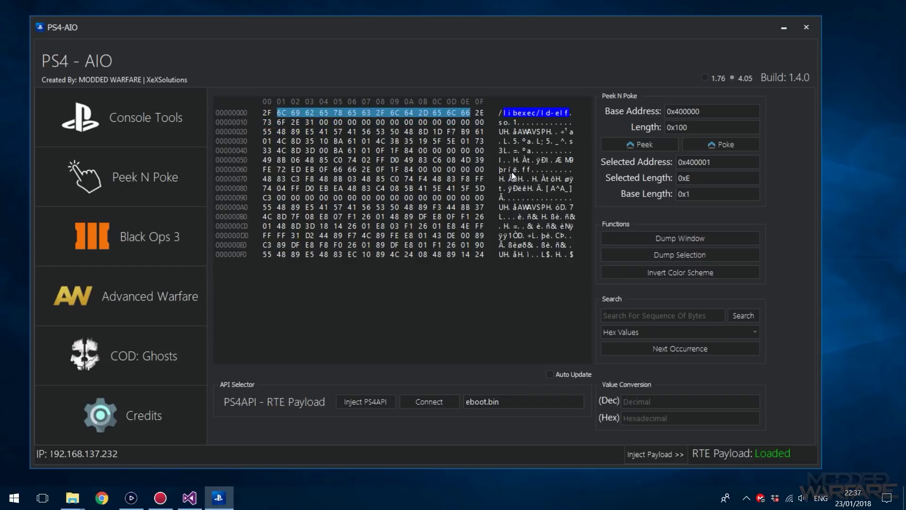
pyautogui.moveTo(513, 178); pyautogui.dragTo(523, 236)
pyautogui.click(523, 236)
pyautogui.click(696, 126)
pyautogui.write('00')
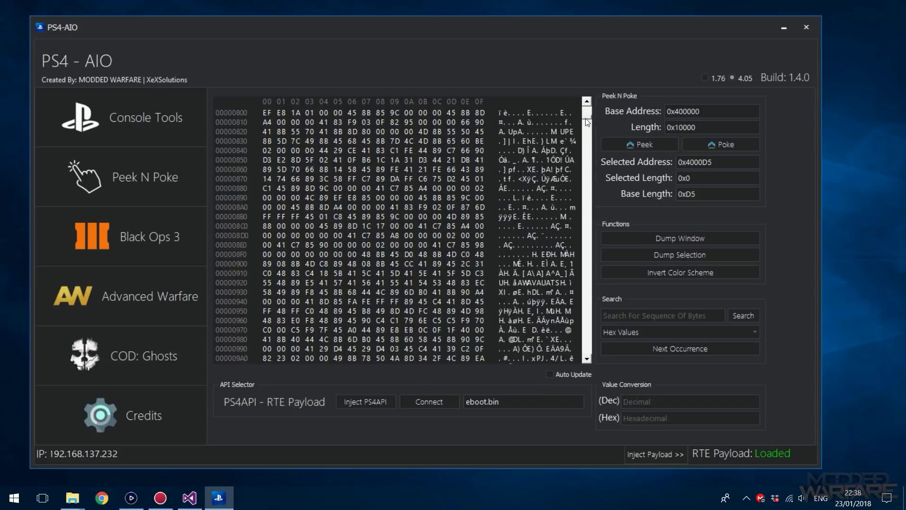
pyautogui.moveTo(587, 123); pyautogui.dragTo(595, 357)
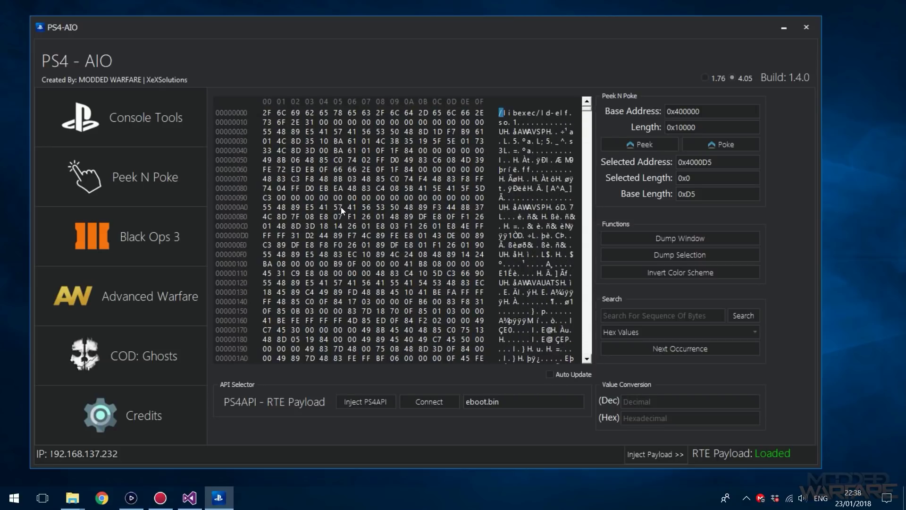
pyautogui.scroll(-4, 342, 280)
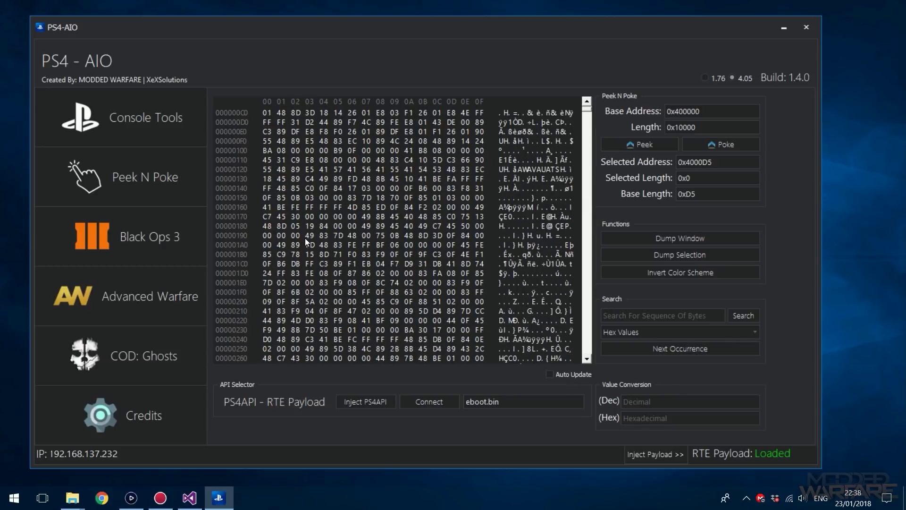
# - Copy the nine bytes 49 83 7D 48 00 75 0B 48 8D from row 00000190
pyautogui.moveTo(305, 236); pyautogui.dragTo(436, 238)
pyautogui.rightClick(435, 238)
pyautogui.click(430, 245)
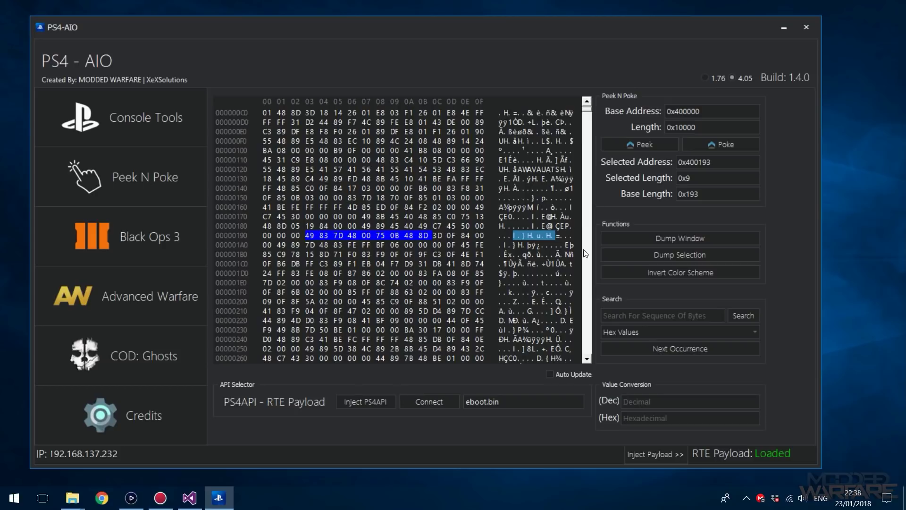
pyautogui.scroll(4, 586, 110)
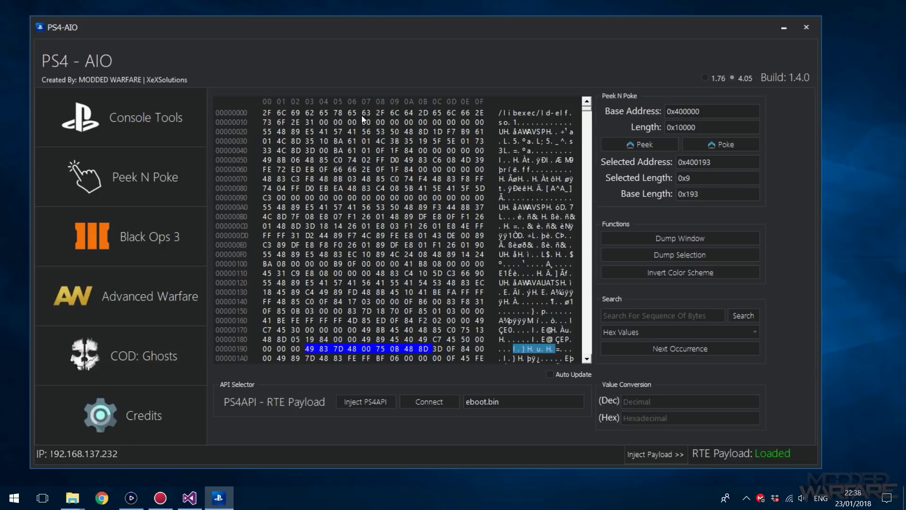
# - Paste the copied byte sequence into the Search box and remove its spaces
pyautogui.click(311, 113)
pyautogui.click(285, 115)
pyautogui.click(661, 315)
pyautogui.hotkey('ctrl', 'v')
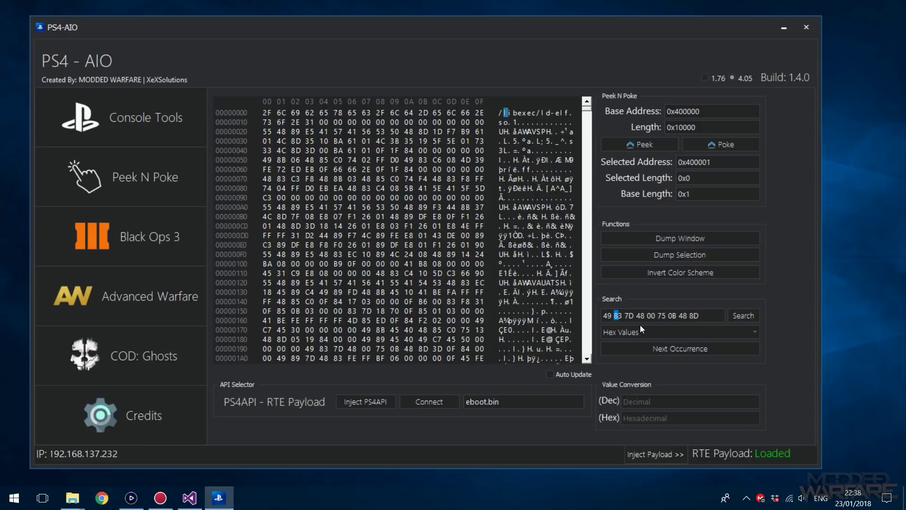
pyautogui.press('BackSpace')
pyautogui.press('Right')
pyautogui.press('Right')
pyautogui.press('Right')
pyautogui.press('BackSpace')
pyautogui.press('Right')
pyautogui.press('Right')
pyautogui.press('Right')
pyautogui.press('BackSpace')
pyautogui.press('Right')
pyautogui.press('Right')
pyautogui.press('Right')
pyautogui.press('BackSpace')
pyautogui.press('Right')
pyautogui.press('Right')
pyautogui.press('Right')
pyautogui.press('BackSpace')
pyautogui.press('Right')
pyautogui.press('BackSpace')
pyautogui.press('Right')
pyautogui.press('Right')
pyautogui.press('Right')
pyautogui.press('BackSpace')
pyautogui.press('Right')
pyautogui.press('Right')
pyautogui.press('Right')
pyautogui.press('BackSpace')
# - Search memory for the byte sequence and dismiss the no-occurrences message
pyautogui.click(754, 318)
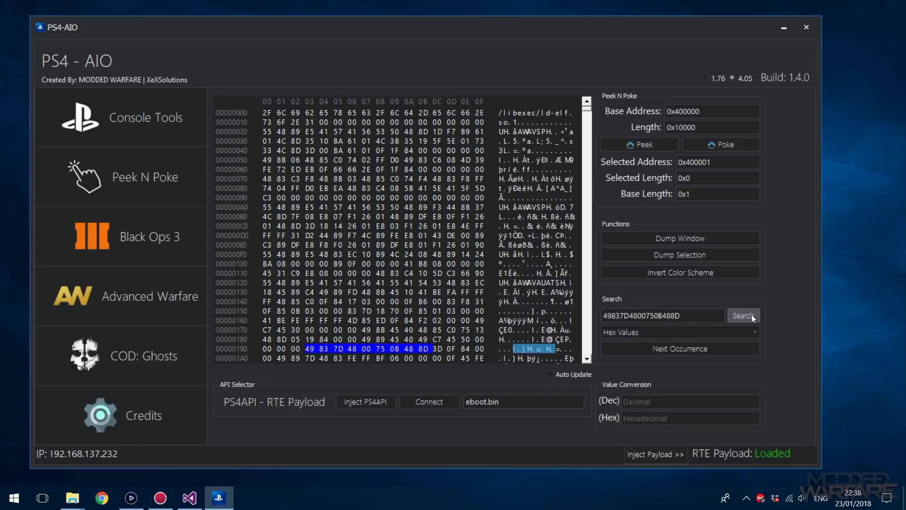
pyautogui.scroll(-2, 438, 302)
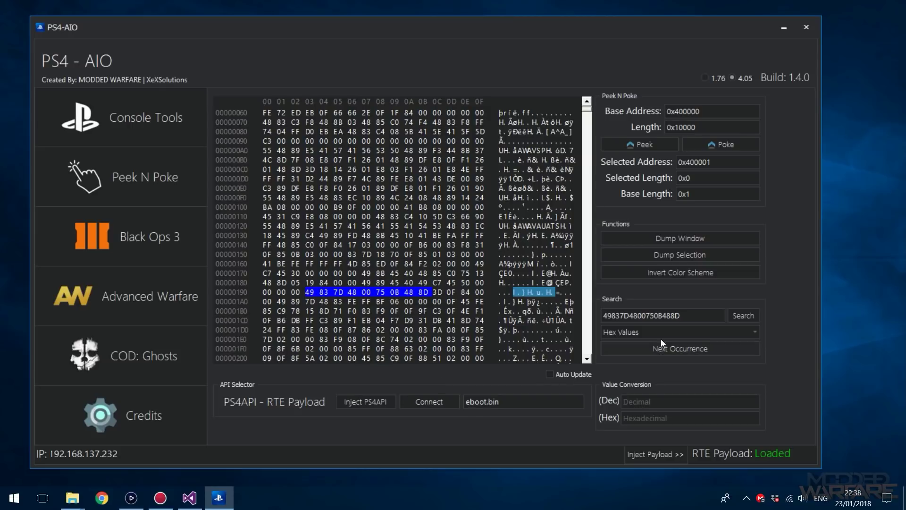
pyautogui.click(671, 353)
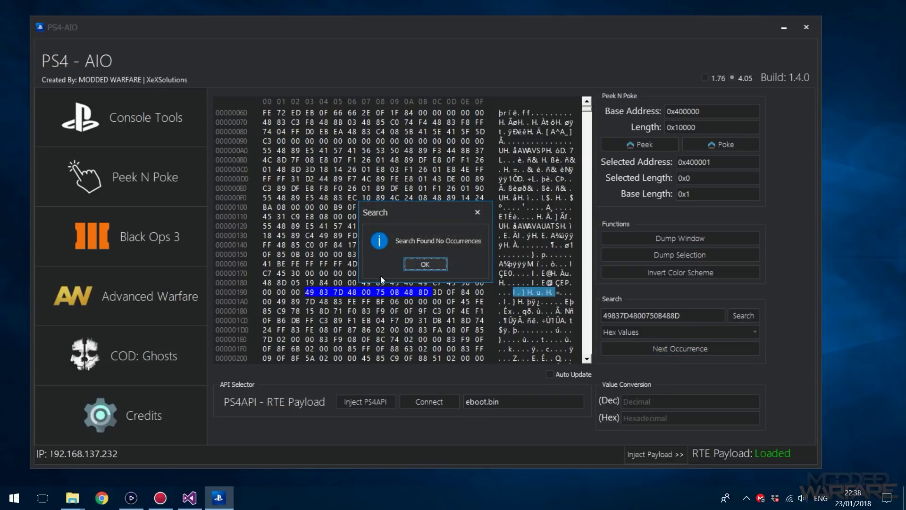
pyautogui.click(477, 212)
pyautogui.scroll(2, 507, 231)
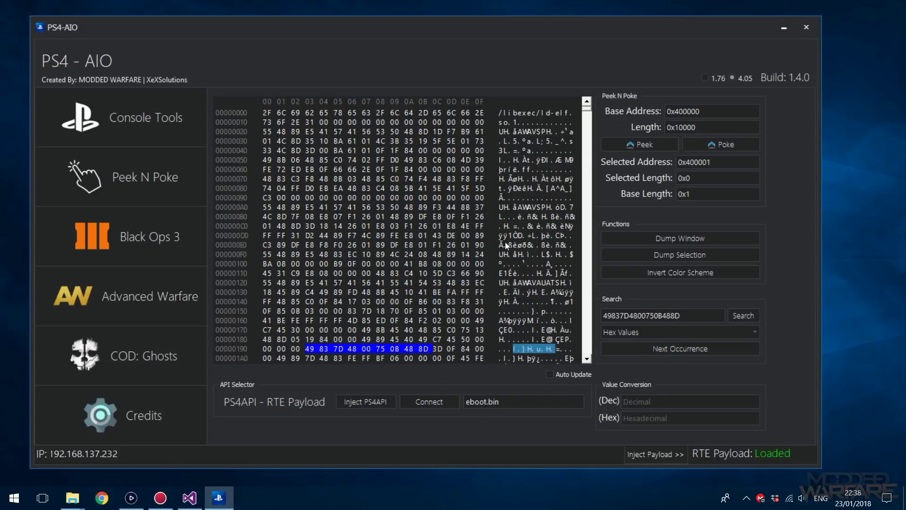
pyautogui.scroll(-3, 505, 243)
pyautogui.scroll(3, 375, 274)
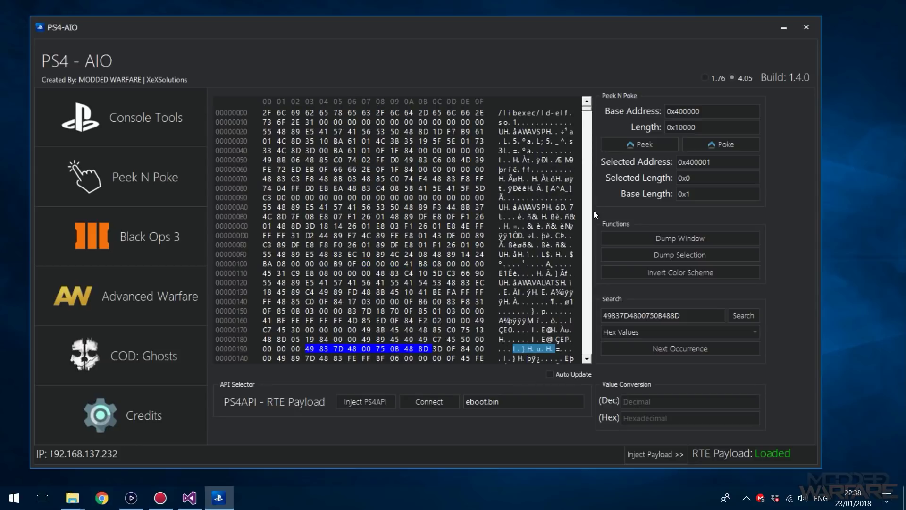
# - Search the dump for the Text String 'elf' instead of hex bytes
pyautogui.click(755, 330)
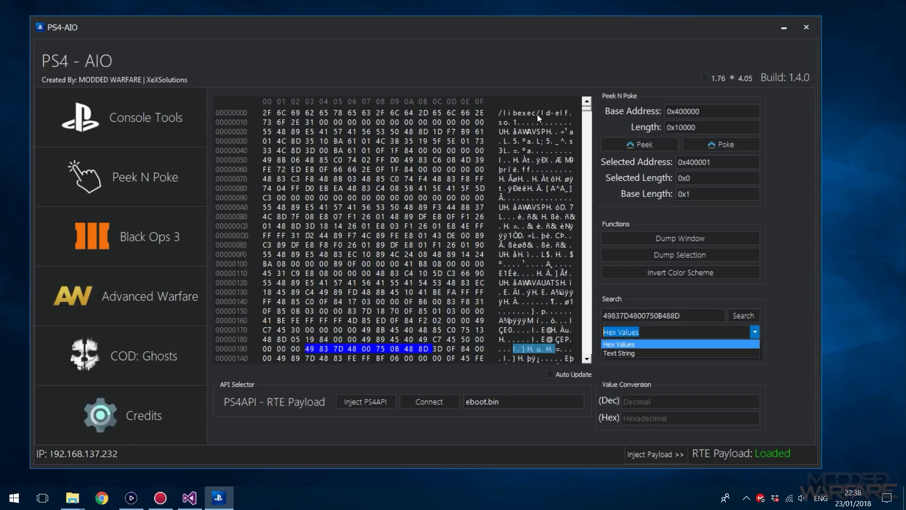
pyautogui.moveTo(513, 141); pyautogui.dragTo(533, 227)
pyautogui.click(511, 143)
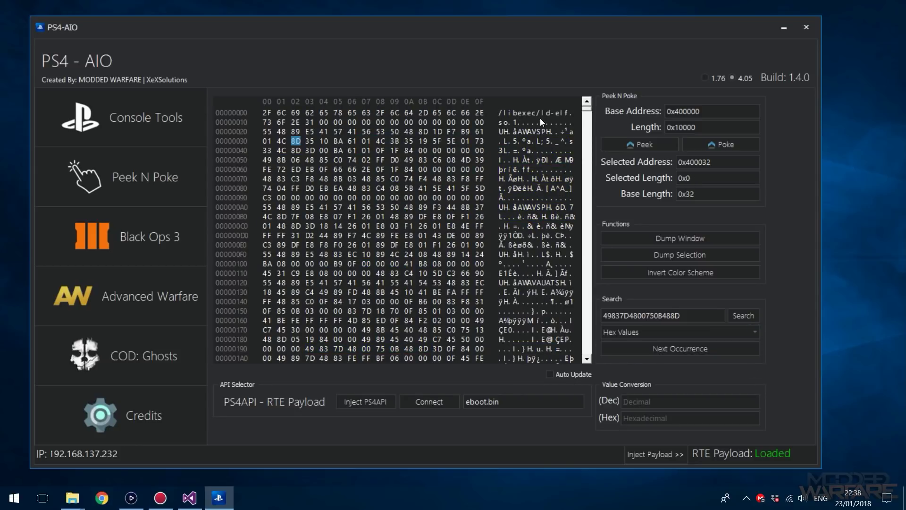
pyautogui.moveTo(681, 316); pyautogui.dragTo(573, 320)
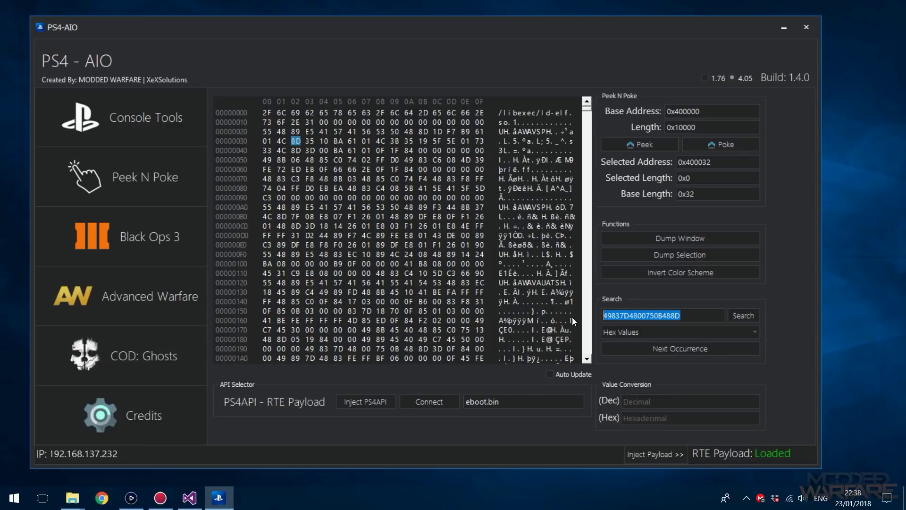
pyautogui.write('elf')
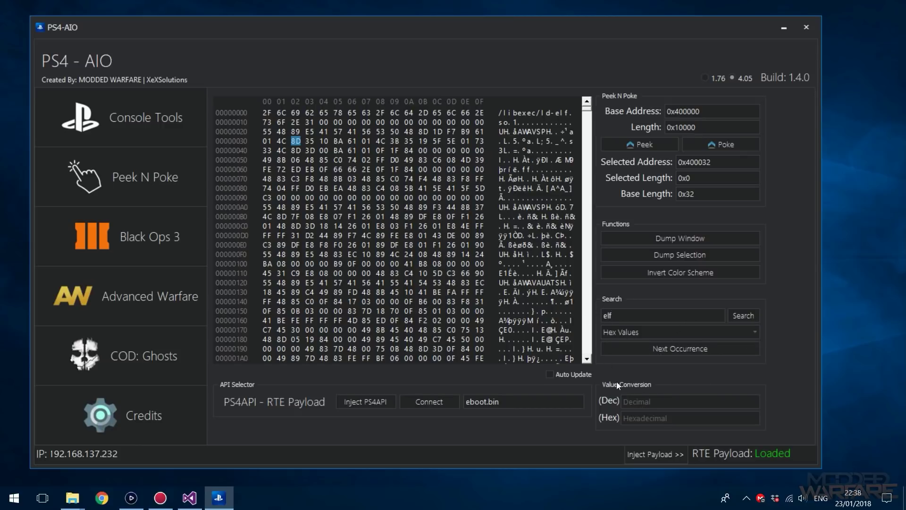
pyautogui.click(750, 332)
pyautogui.click(645, 350)
pyautogui.click(736, 315)
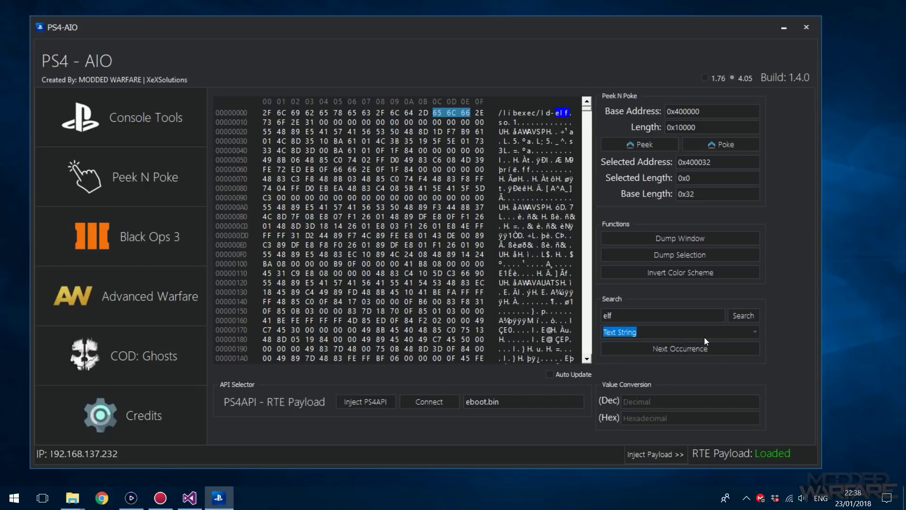
pyautogui.click(369, 179)
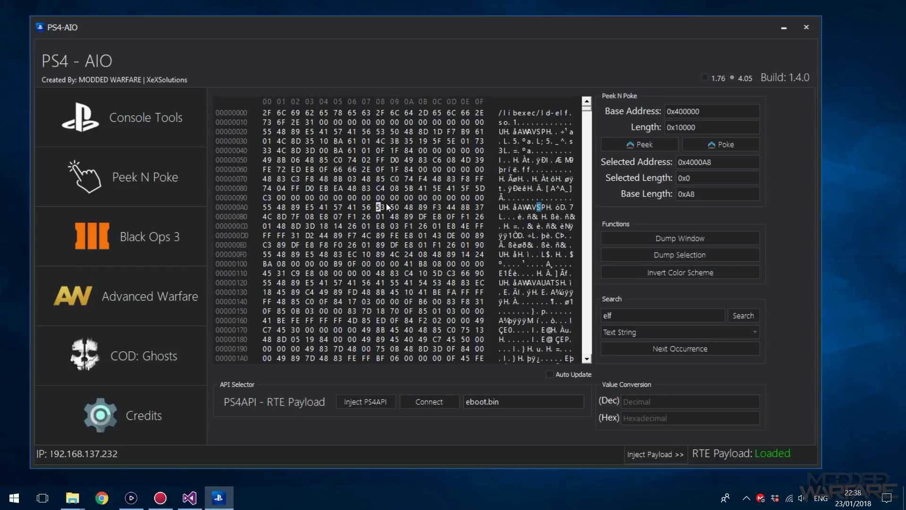
pyautogui.click(396, 264)
pyautogui.click(452, 244)
# - Check the Elgato lobby capture and reposition the PS4-AIO window on the Black Ops 3 page
pyautogui.click(132, 498)
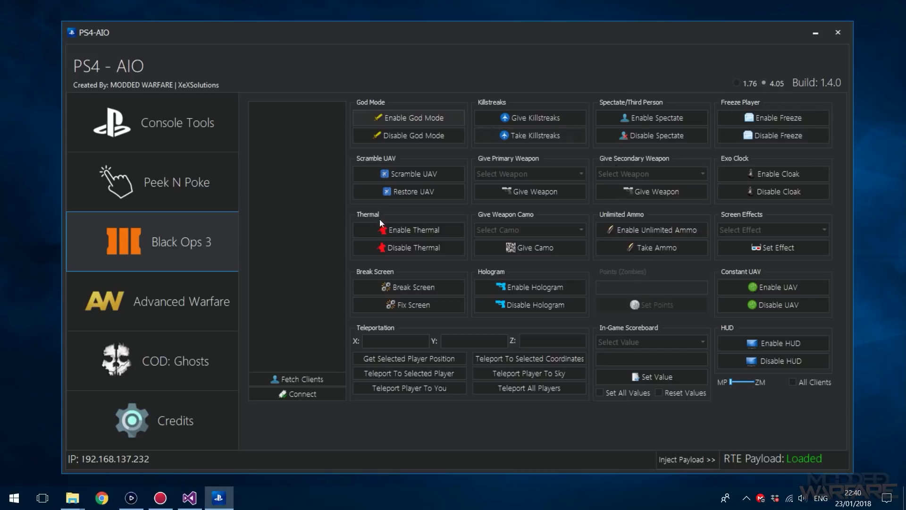
pyautogui.moveTo(601, 58); pyautogui.dragTo(625, 71)
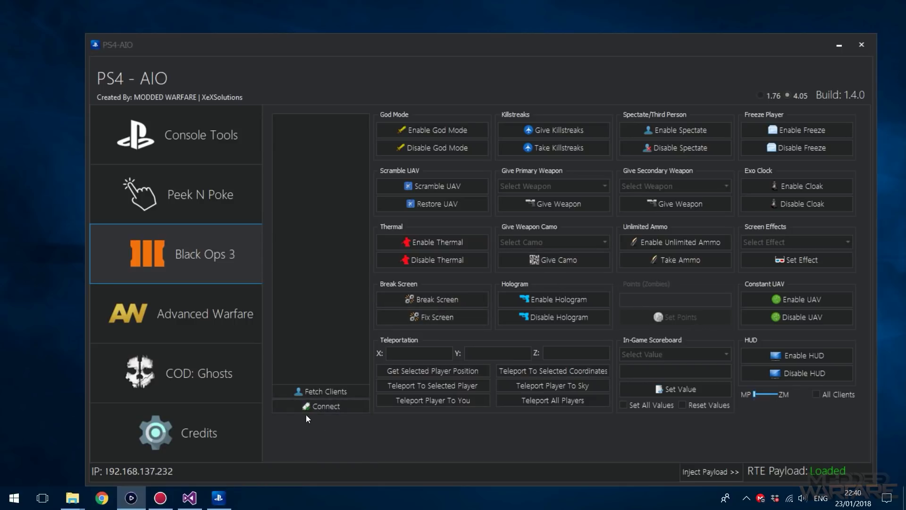
# - Fetch the lobby clients and give the listed player the ICR-1 as primary weapon
pyautogui.click(322, 394)
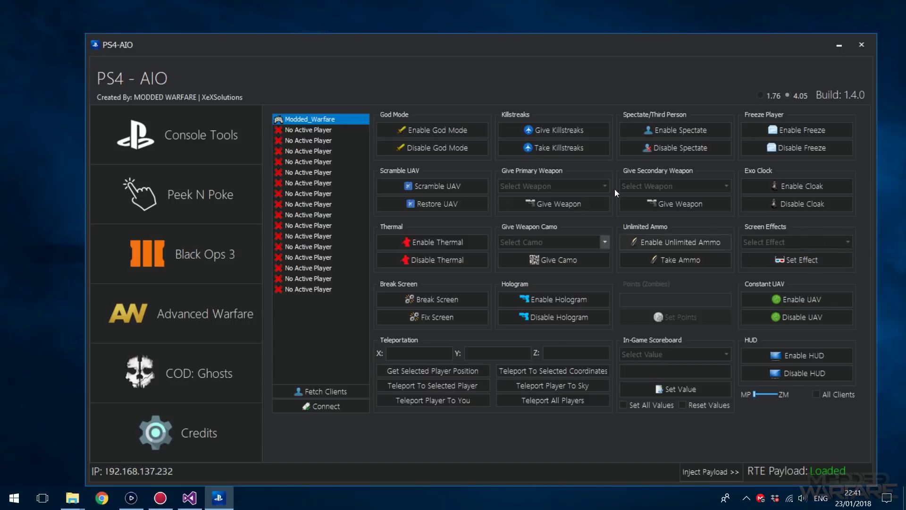
pyautogui.click(726, 187)
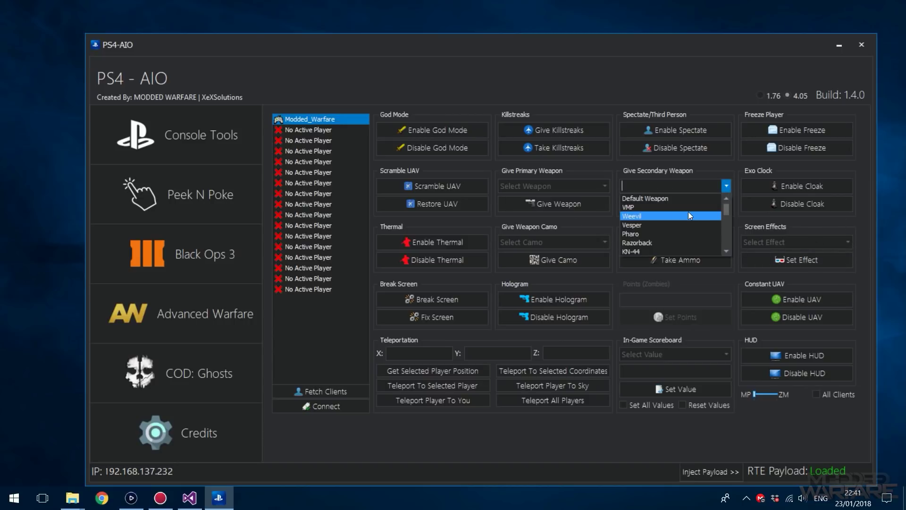
pyautogui.click(606, 187)
pyautogui.scroll(-2, 584, 236)
pyautogui.scroll(-3, 583, 236)
pyautogui.click(536, 215)
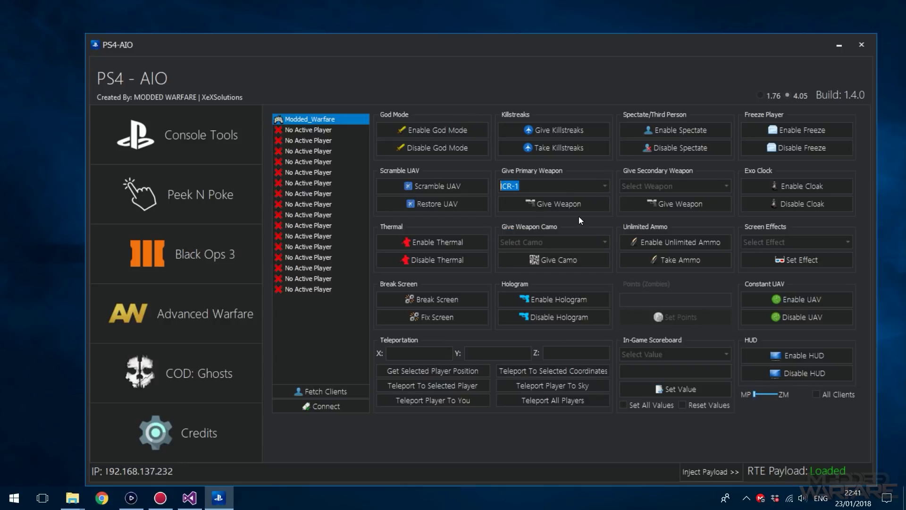
pyautogui.click(566, 201)
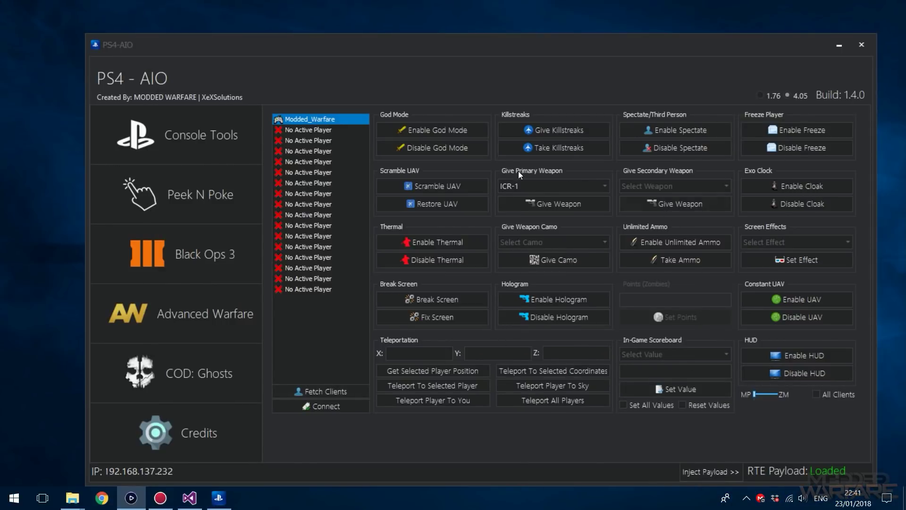
# - Enable Unlimited Ammo and move the MP/ZM slider to ZM
pyautogui.click(712, 239)
pyautogui.click(781, 393)
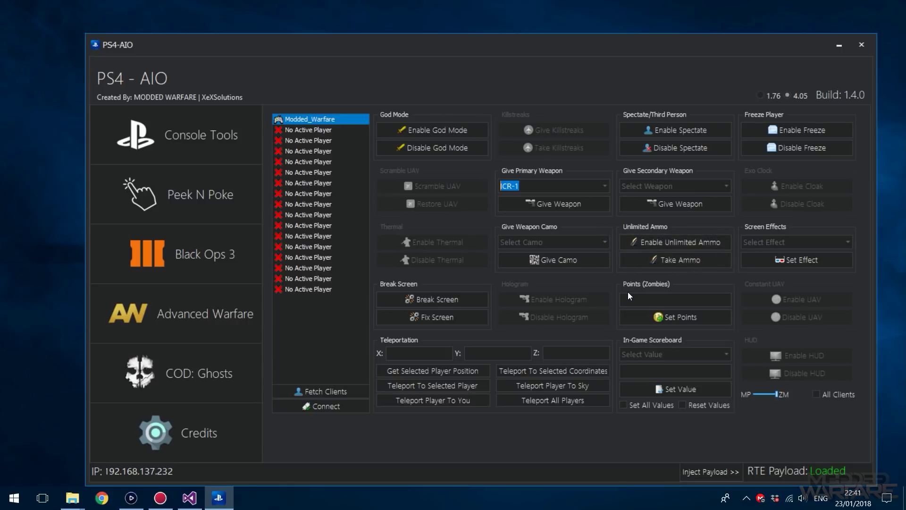
# - Open the Credits page listing developers, preset payloads and mod menu authors
pyautogui.click(161, 431)
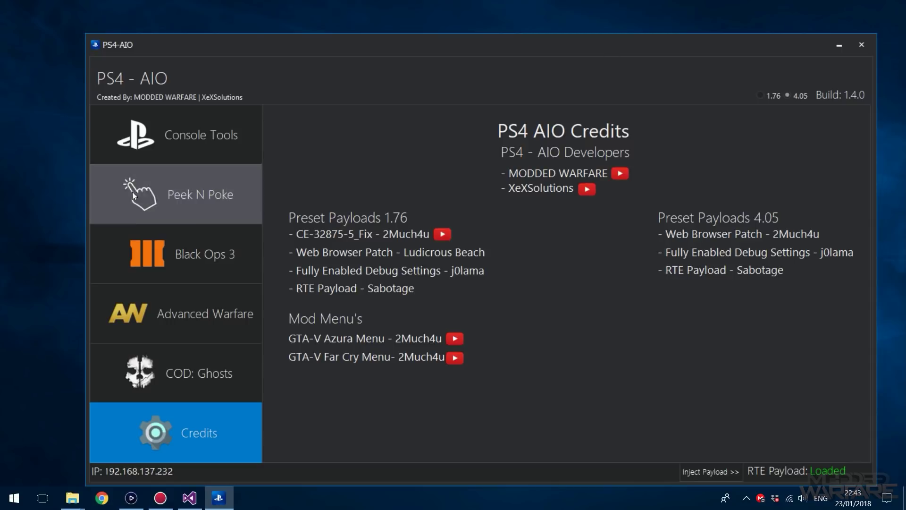
# - Go back to the Console Tools page with the payload injector, package merger and FTP browser
pyautogui.click(193, 136)
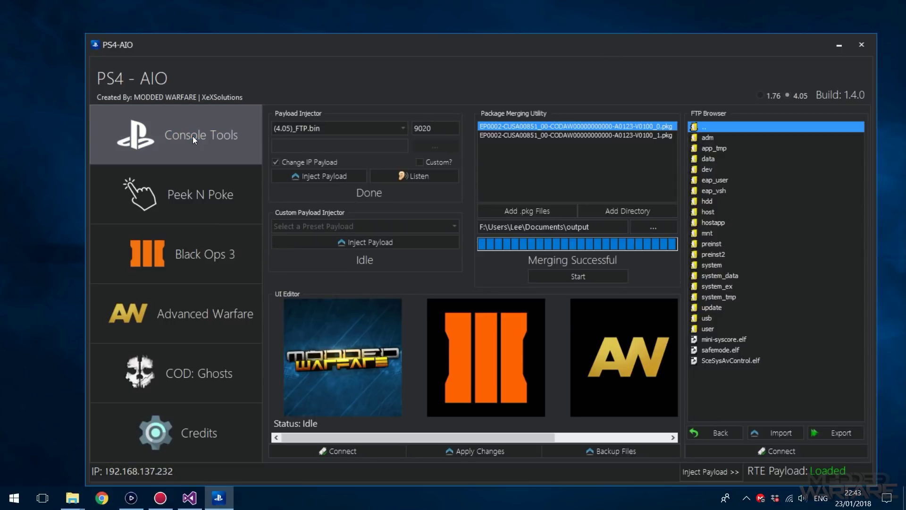